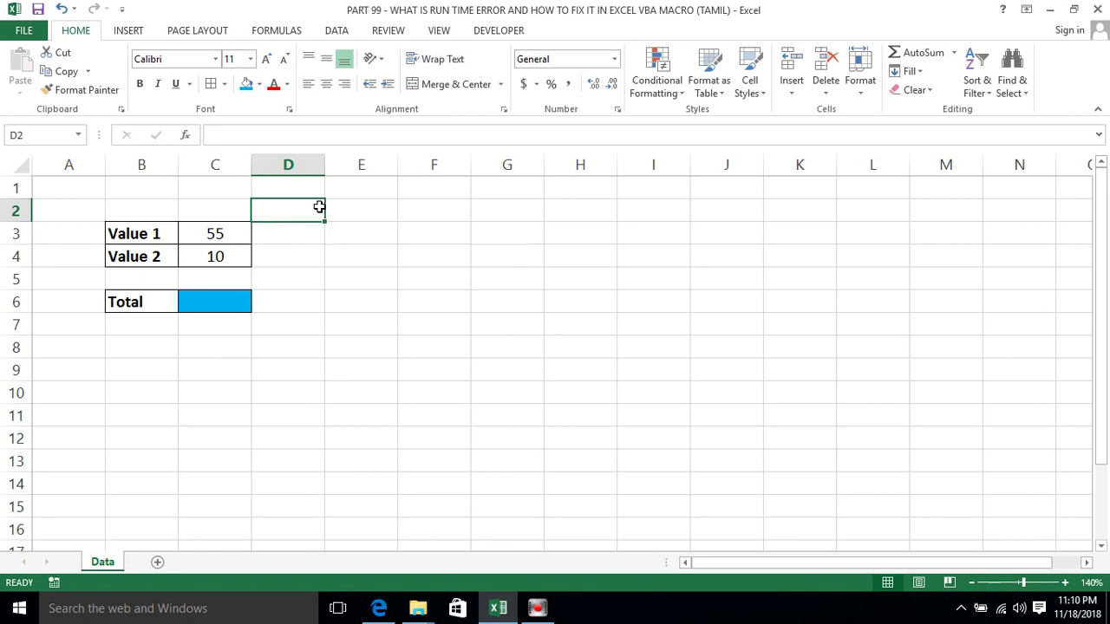
- Point out the Value 1 (55), Value 2 (10) and empty Total cells in the table
{"action": "left_click", "coordinate": [241, 349]}
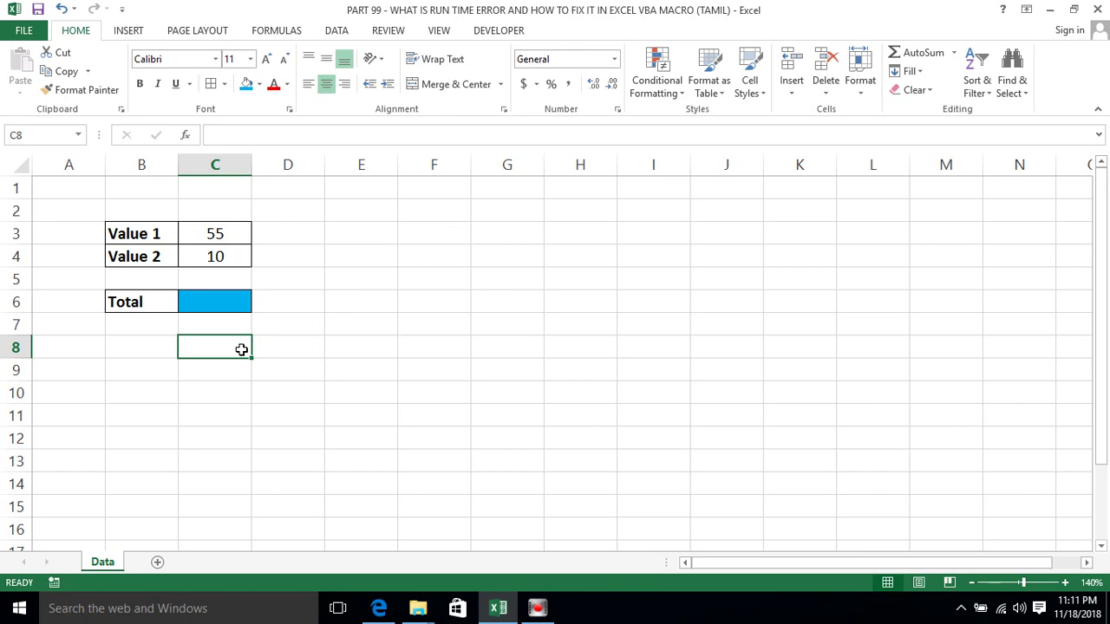
{"action": "left_click", "coordinate": [210, 234]}
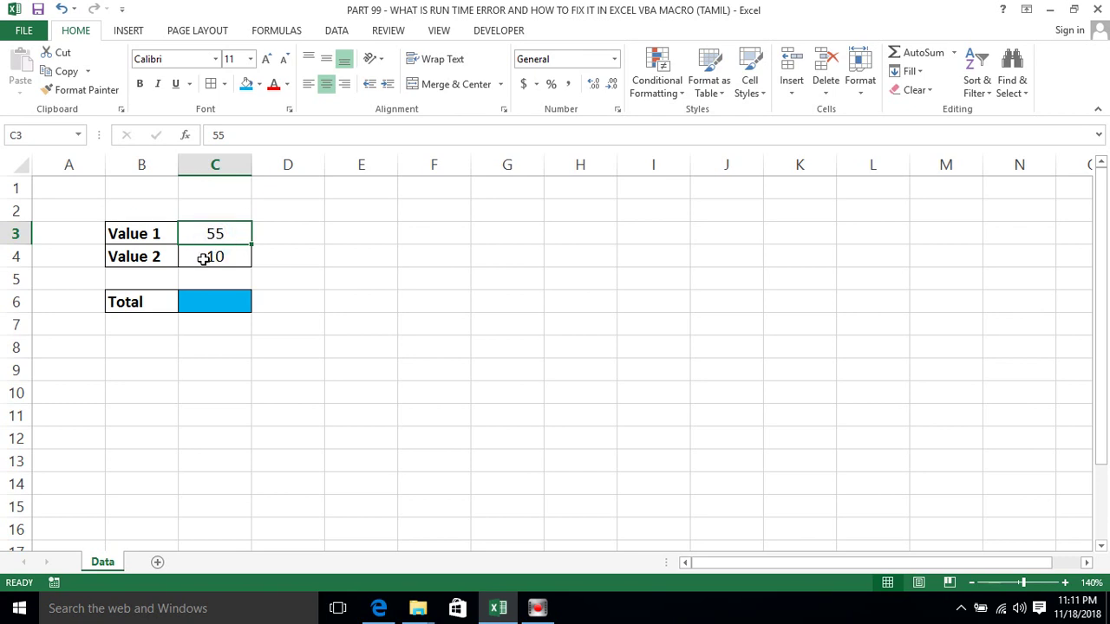
{"action": "left_click", "coordinate": [203, 259]}
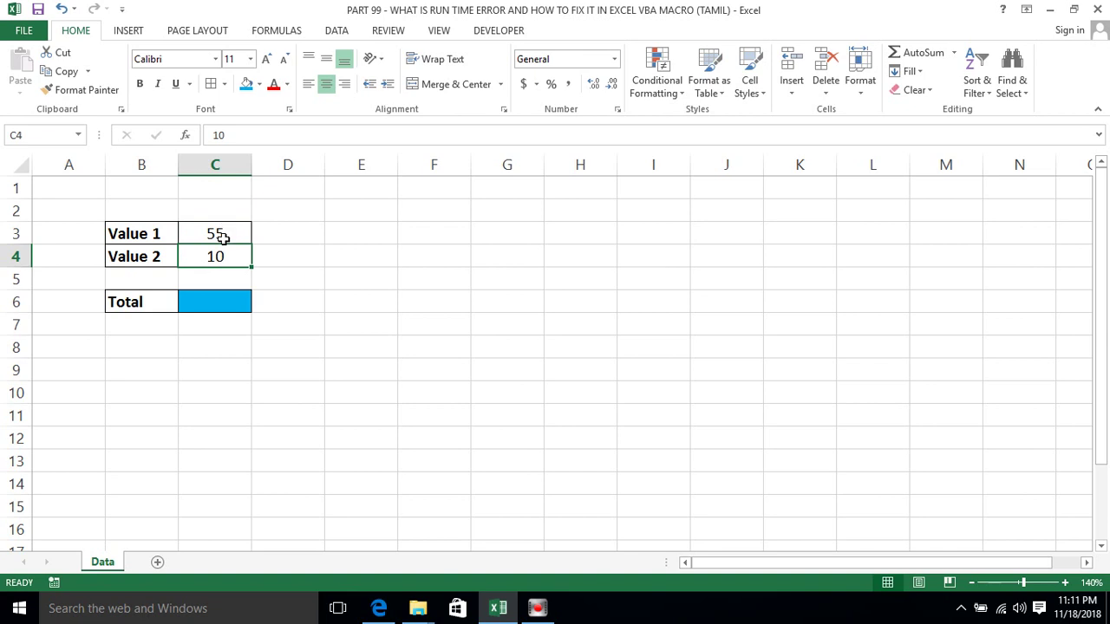
{"action": "left_click", "coordinate": [205, 301]}
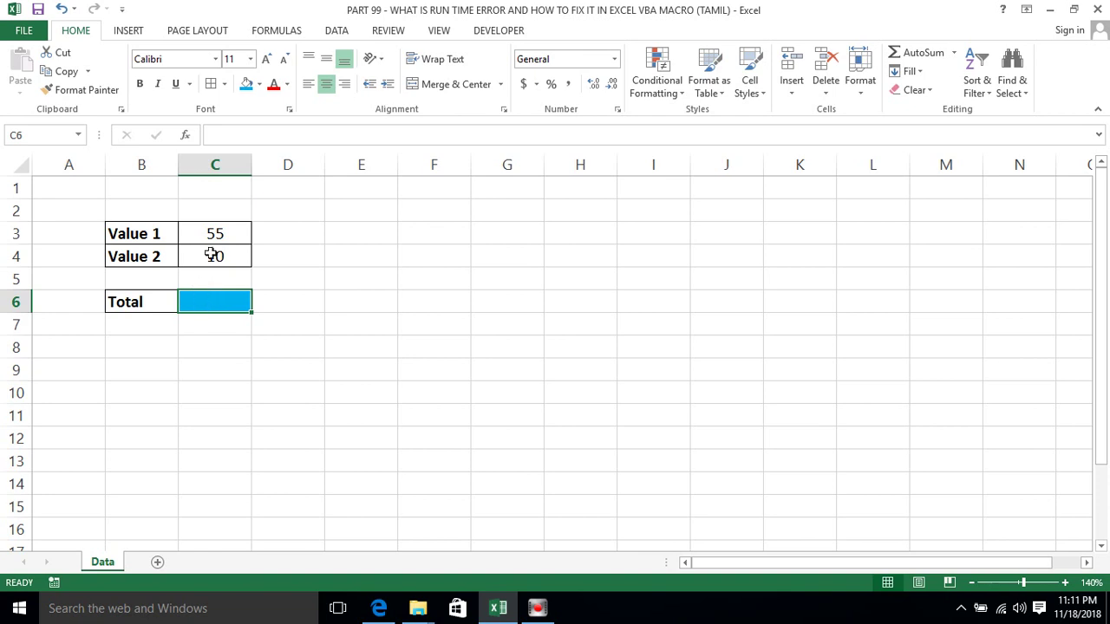
{"action": "left_click", "coordinate": [217, 228]}
{"action": "left_click", "coordinate": [214, 257]}
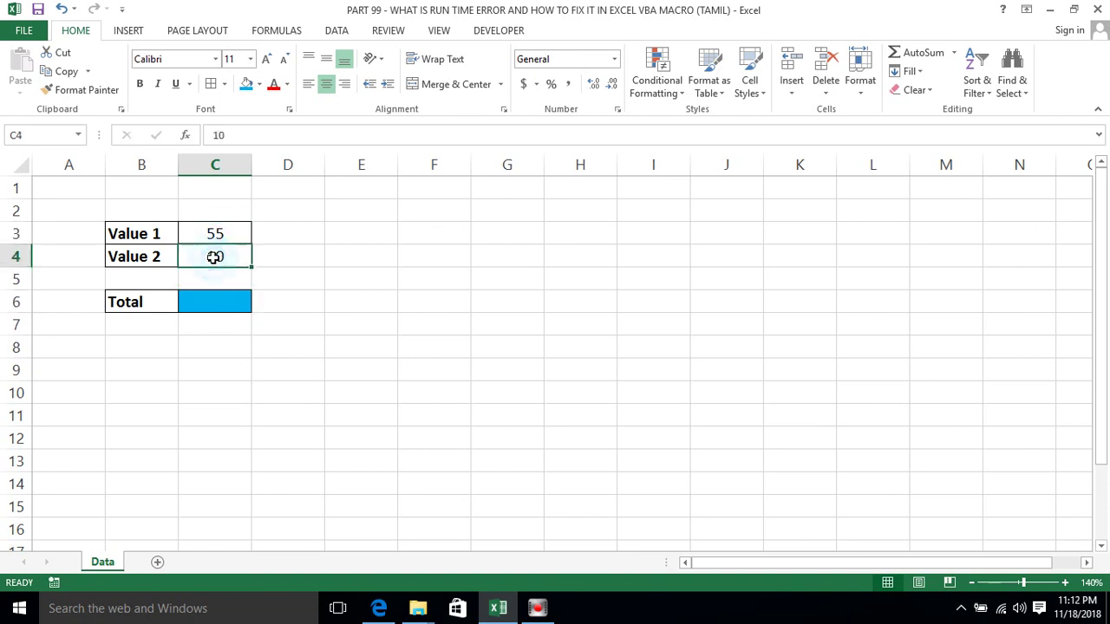
{"action": "left_click", "coordinate": [209, 301]}
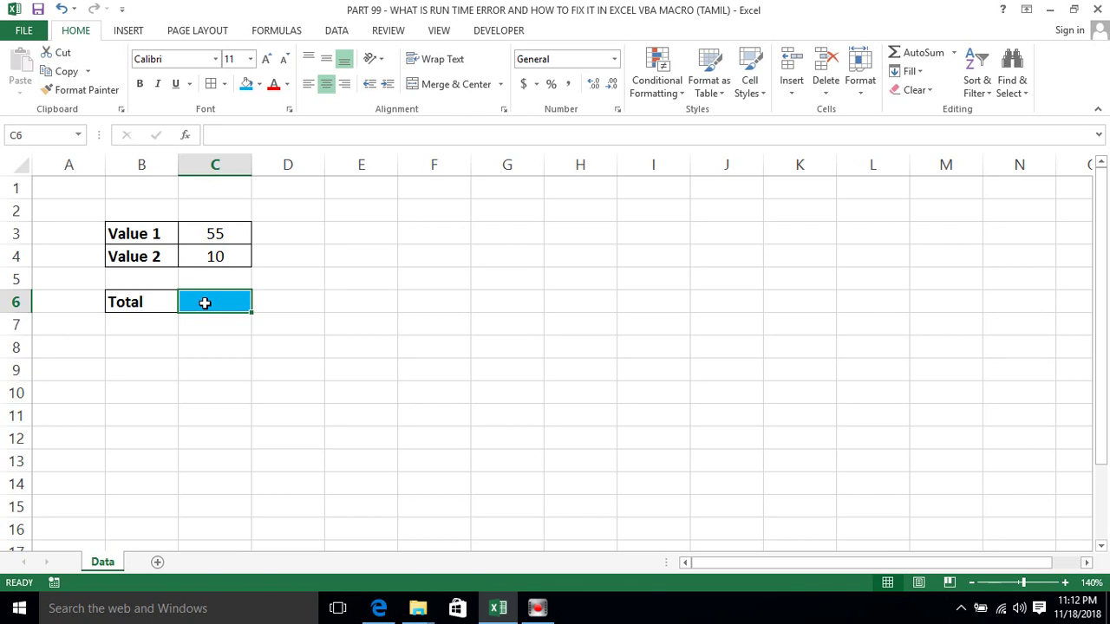
{"action": "left_click", "coordinate": [354, 213]}
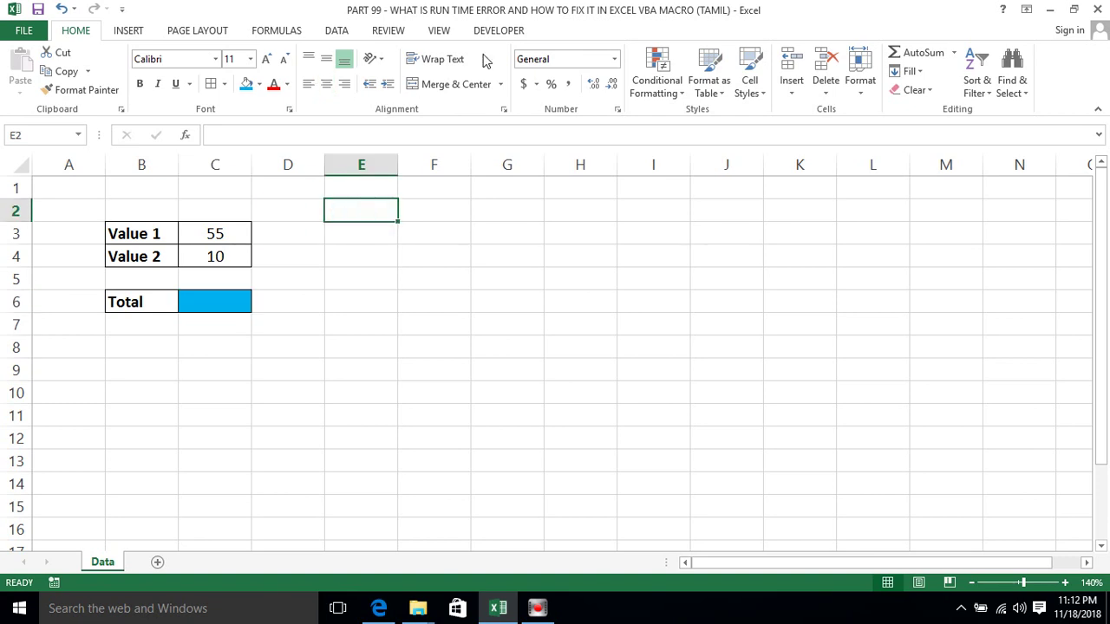
- Insert an ActiveX command button near F3 and widen it so its full label shows
{"action": "left_click", "coordinate": [499, 33]}
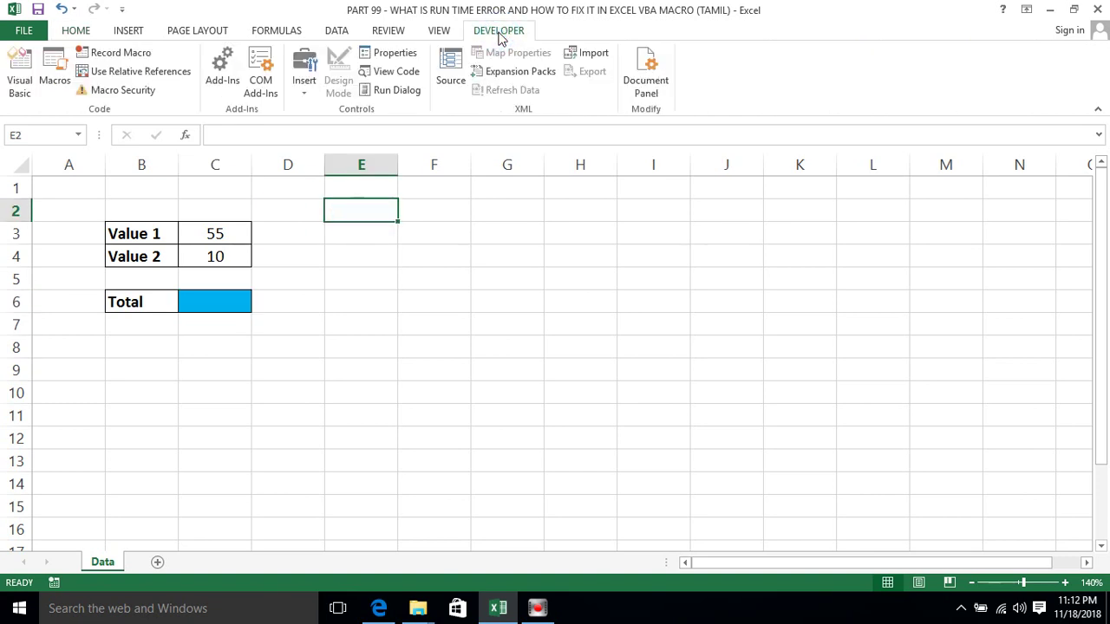
{"action": "left_click", "coordinate": [304, 87]}
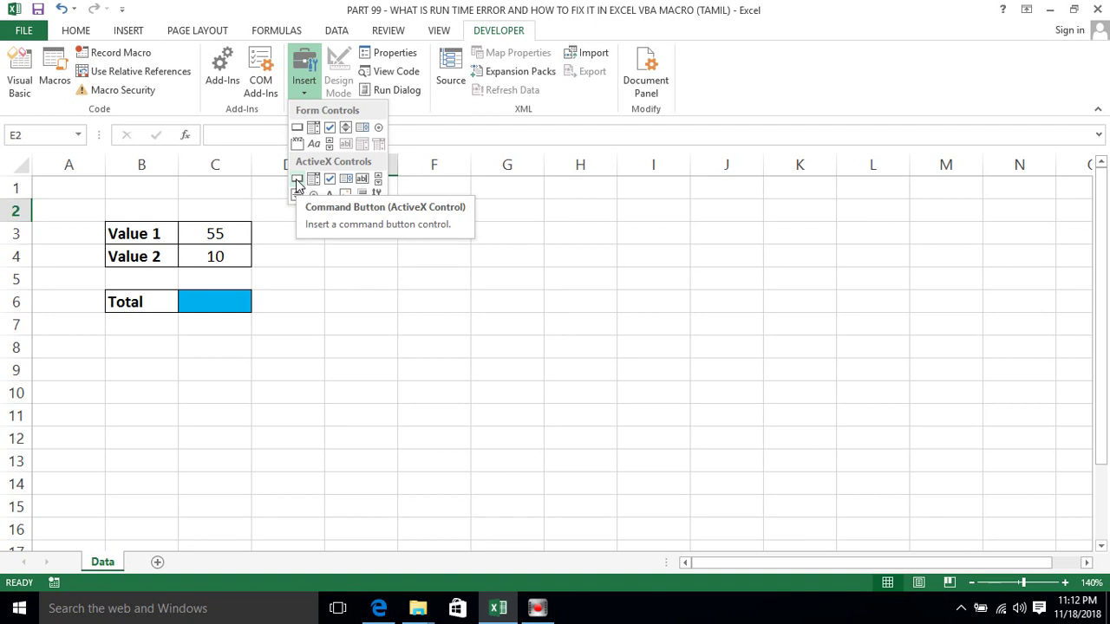
{"action": "left_click", "coordinate": [296, 181]}
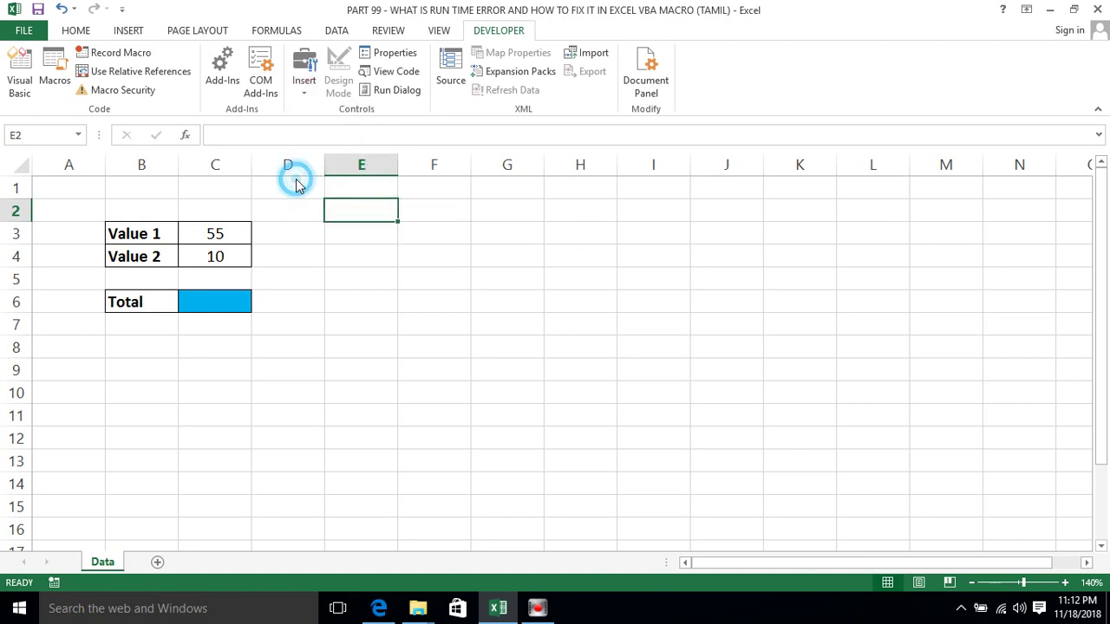
{"action": "left_click", "coordinate": [421, 221]}
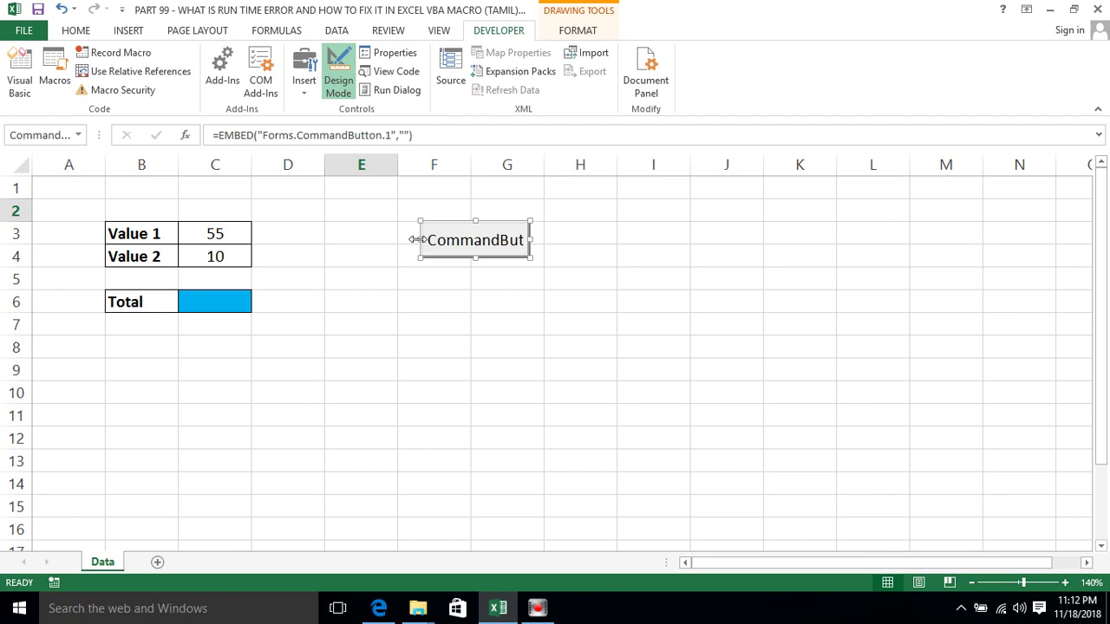
{"action": "left_click_drag", "start_coordinate": [415, 240], "coordinate": [389, 239]}
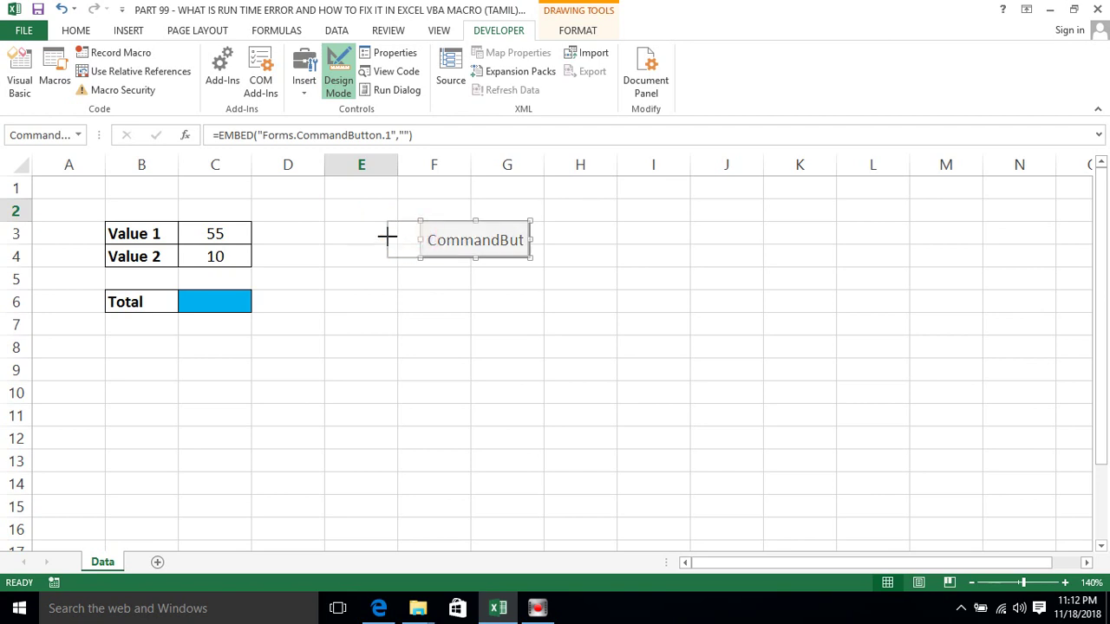
- Open the button's Properties and change its Caption to Add
{"action": "right_click", "coordinate": [470, 240]}
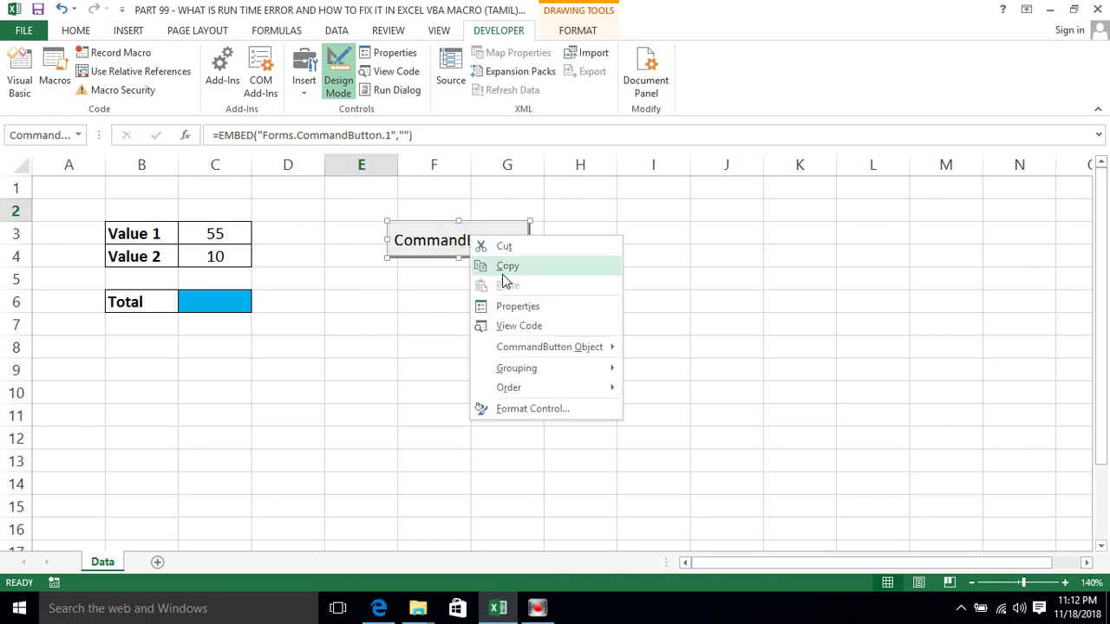
{"action": "left_click", "coordinate": [512, 308]}
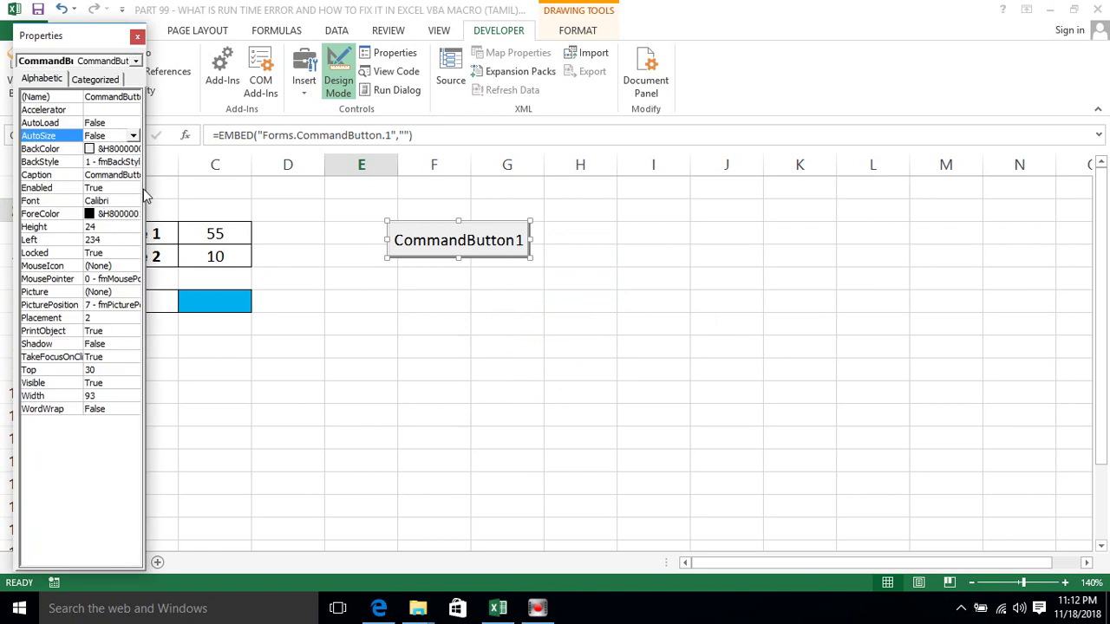
{"action": "left_click_drag", "start_coordinate": [147, 188], "coordinate": [200, 189]}
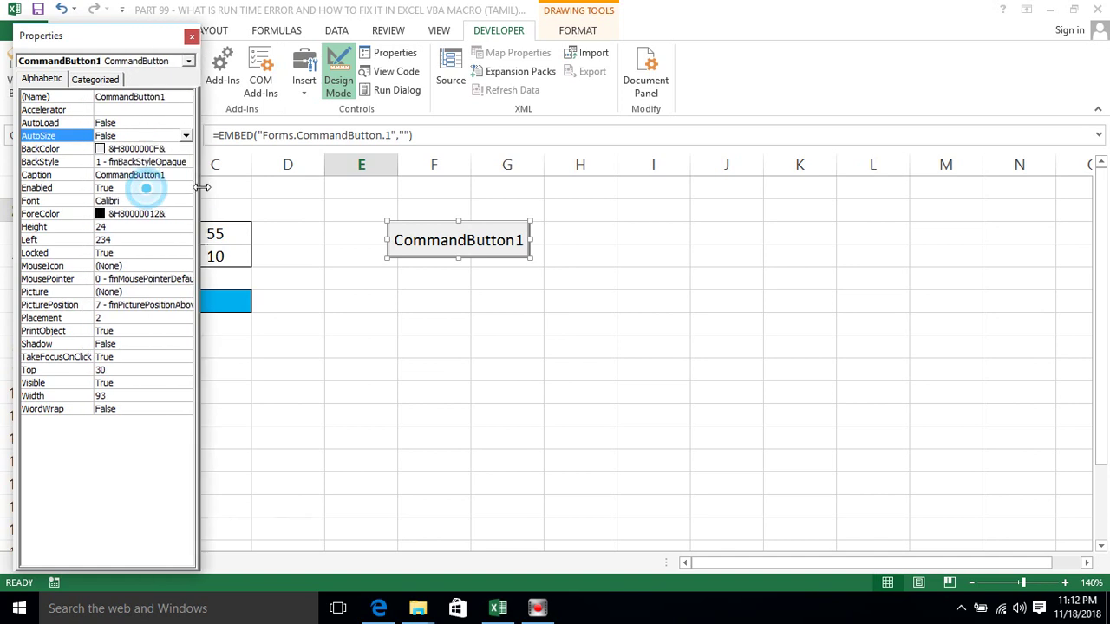
{"action": "left_click", "coordinate": [178, 175]}
{"action": "left_click", "coordinate": [178, 175]}
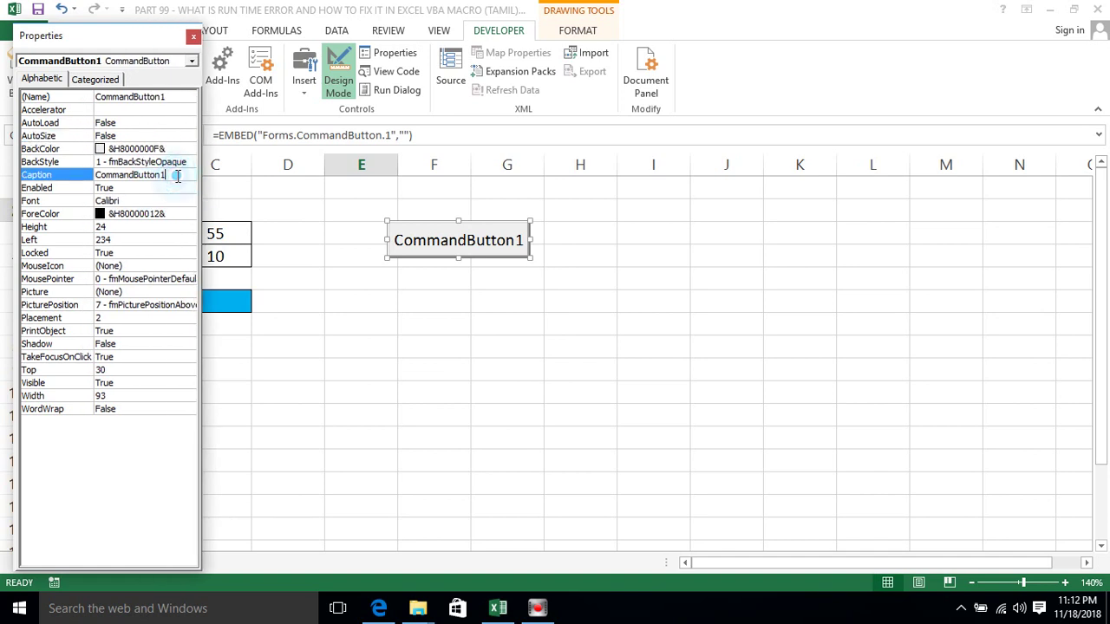
{"action": "key", "text": "BackSpace"}
{"action": "key", "text": "BackSpace"}
{"action": "key", "text": "BackSpace"}
{"action": "key", "text": "BackSpace"}
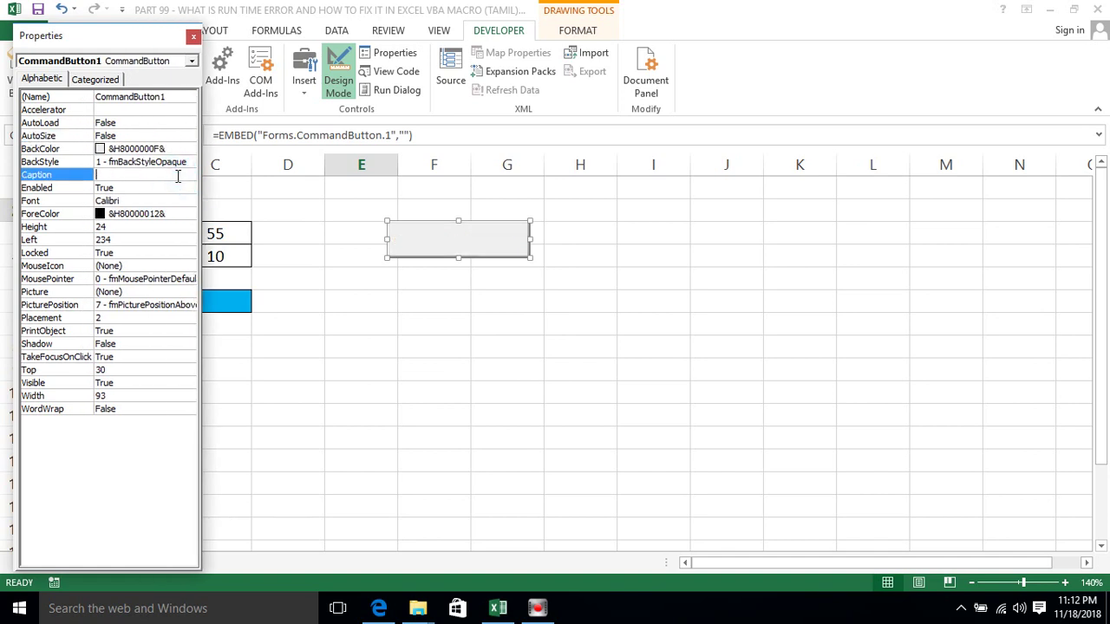
{"action": "type", "text": "Add"}
- Set the button's ForeColor to the blue System Highlight colour
{"action": "left_click", "coordinate": [156, 217]}
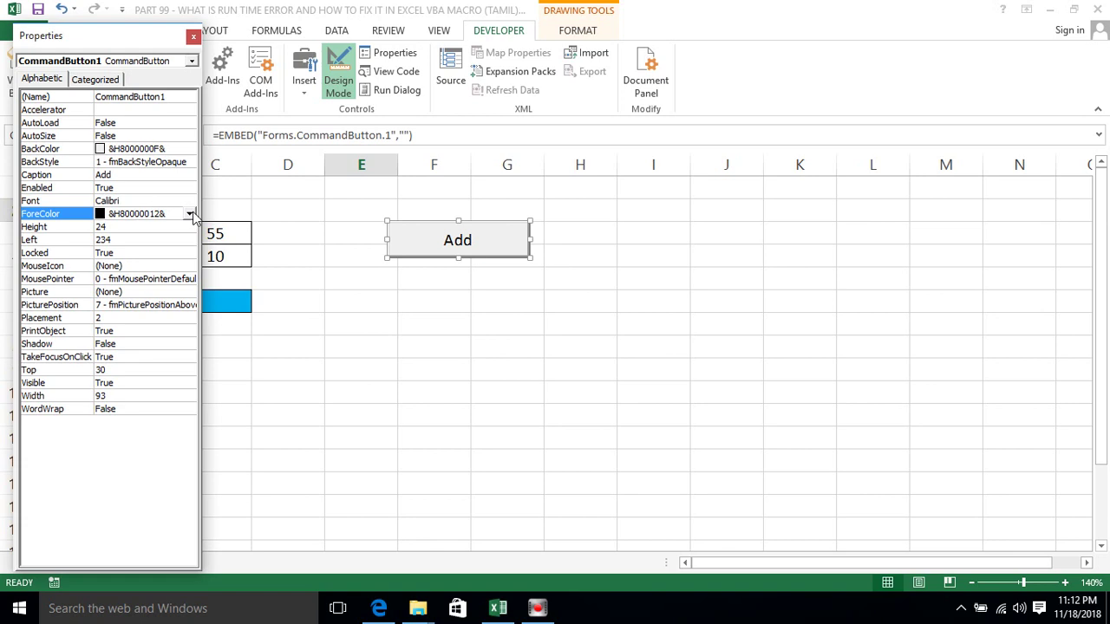
{"action": "left_click", "coordinate": [190, 214]}
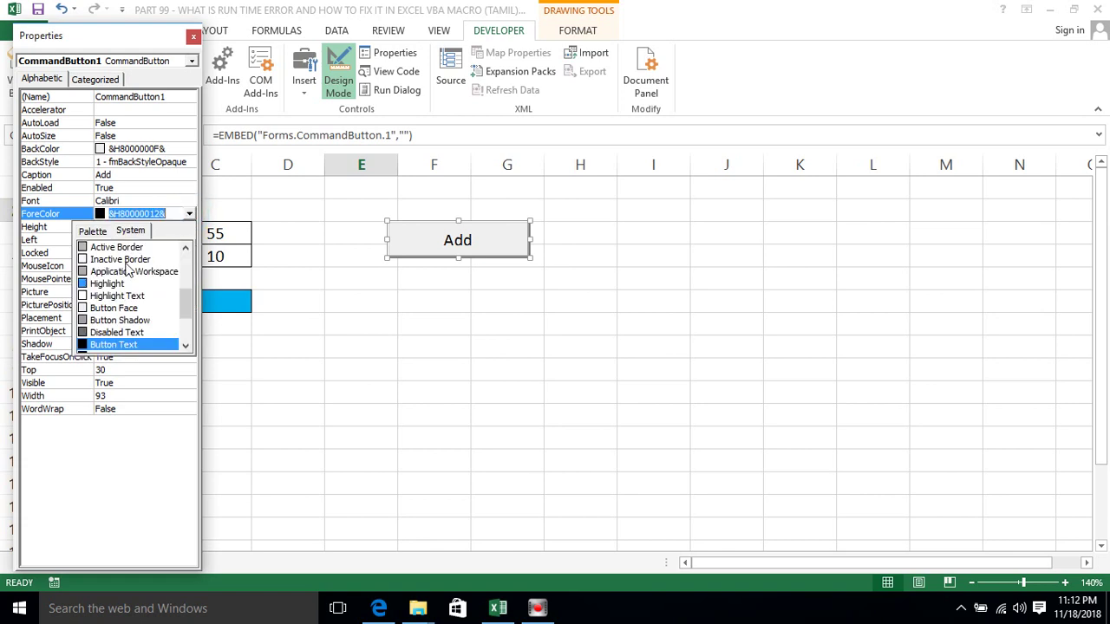
{"action": "left_click", "coordinate": [106, 284]}
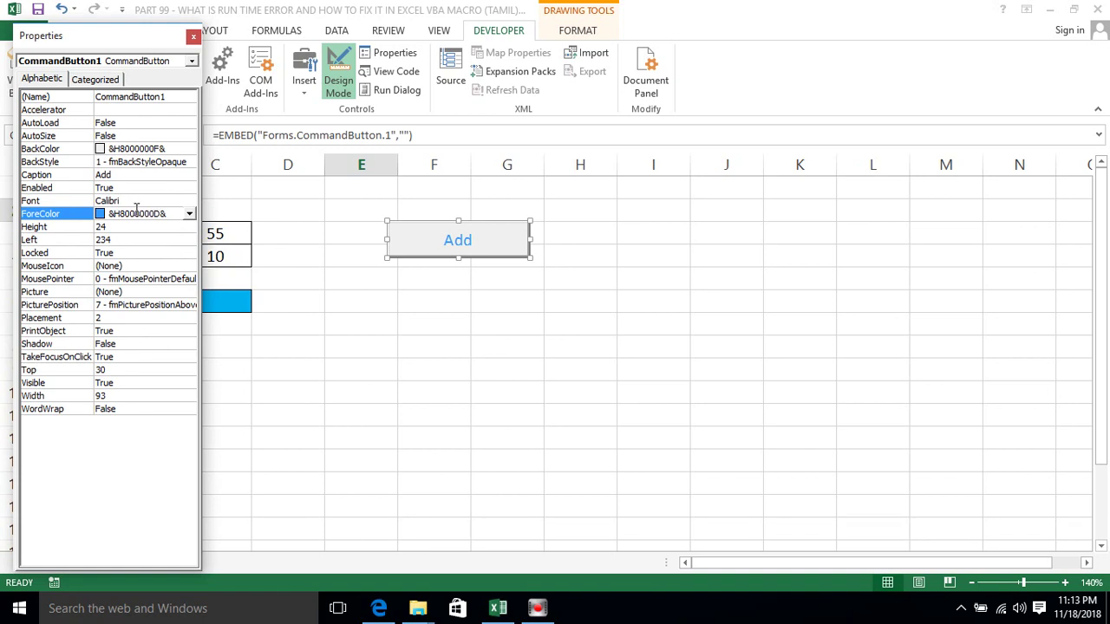
{"action": "left_click", "coordinate": [174, 201]}
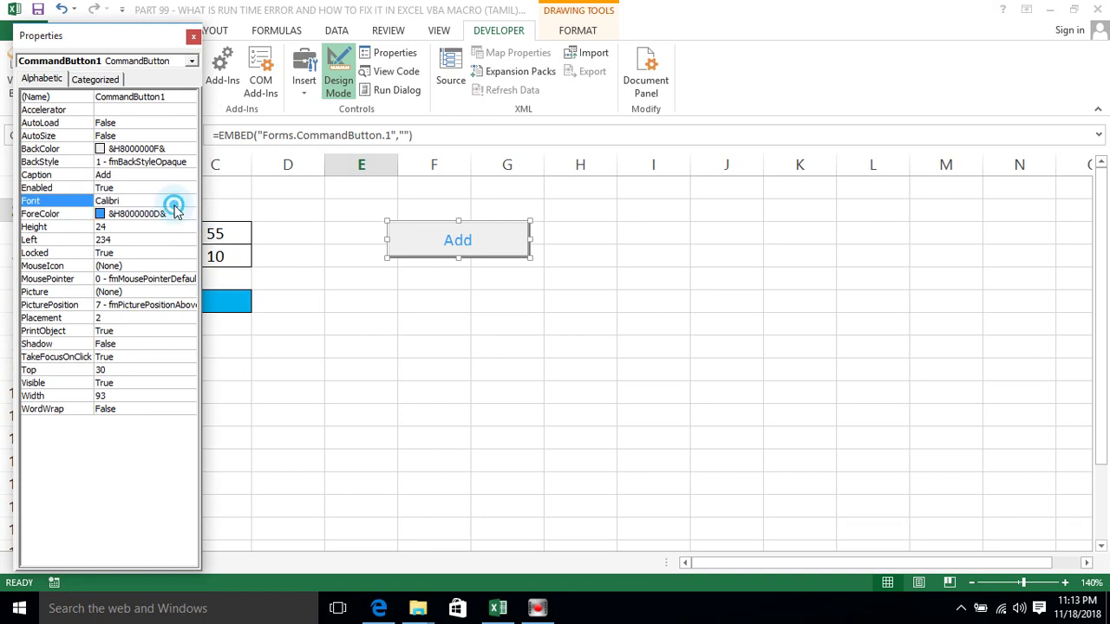
- Make the Add button's caption font Bold Italic
{"action": "left_click", "coordinate": [190, 203]}
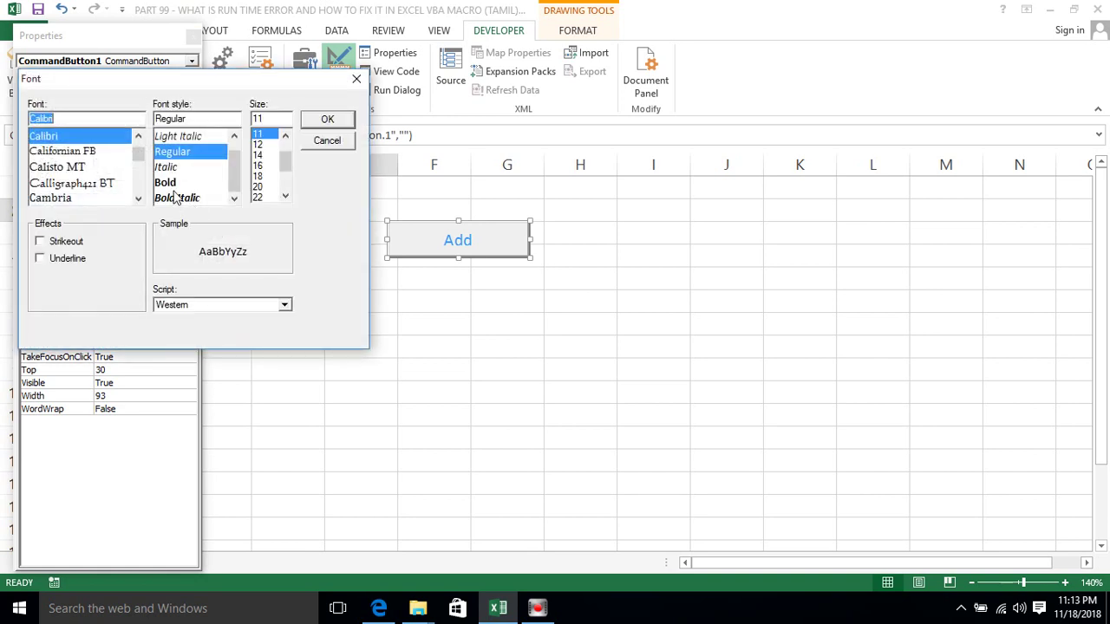
{"action": "left_click", "coordinate": [176, 187]}
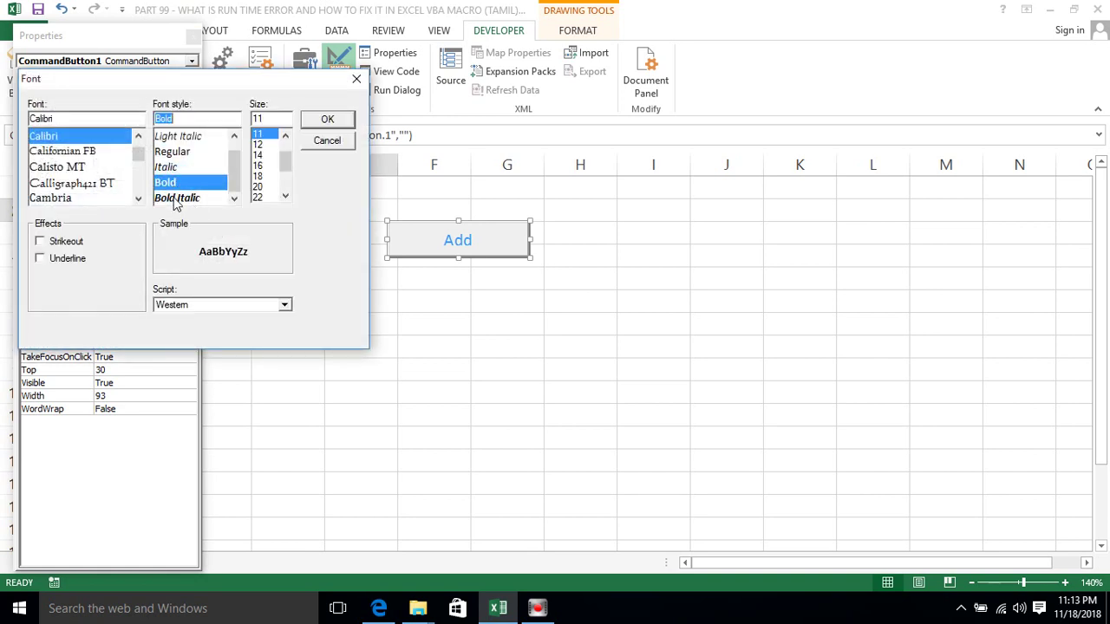
{"action": "left_click", "coordinate": [176, 200]}
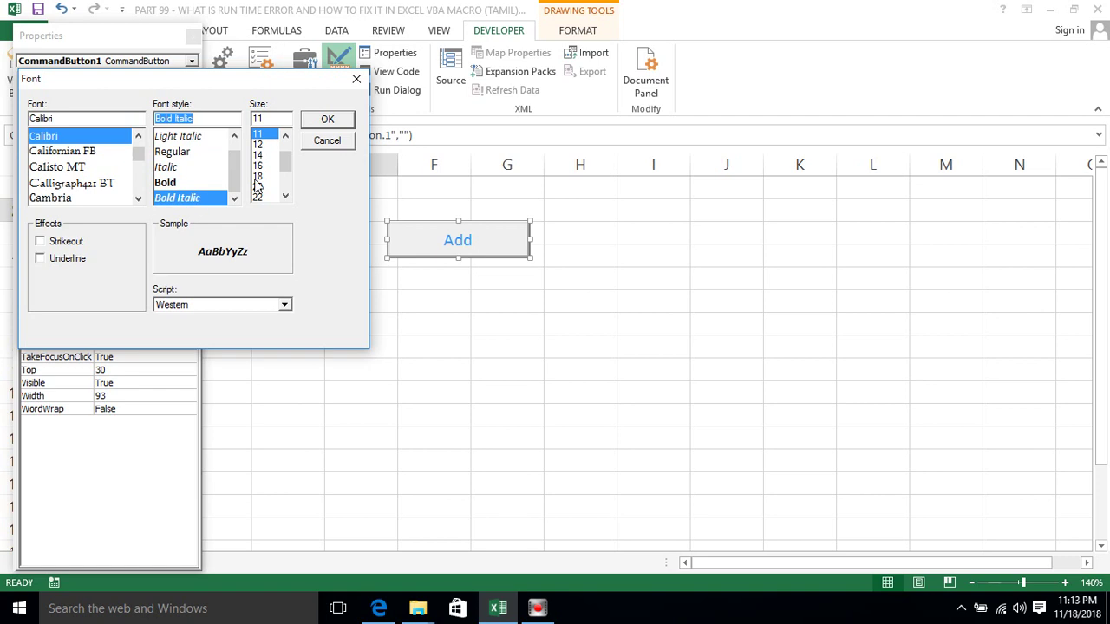
{"action": "left_click", "coordinate": [326, 120]}
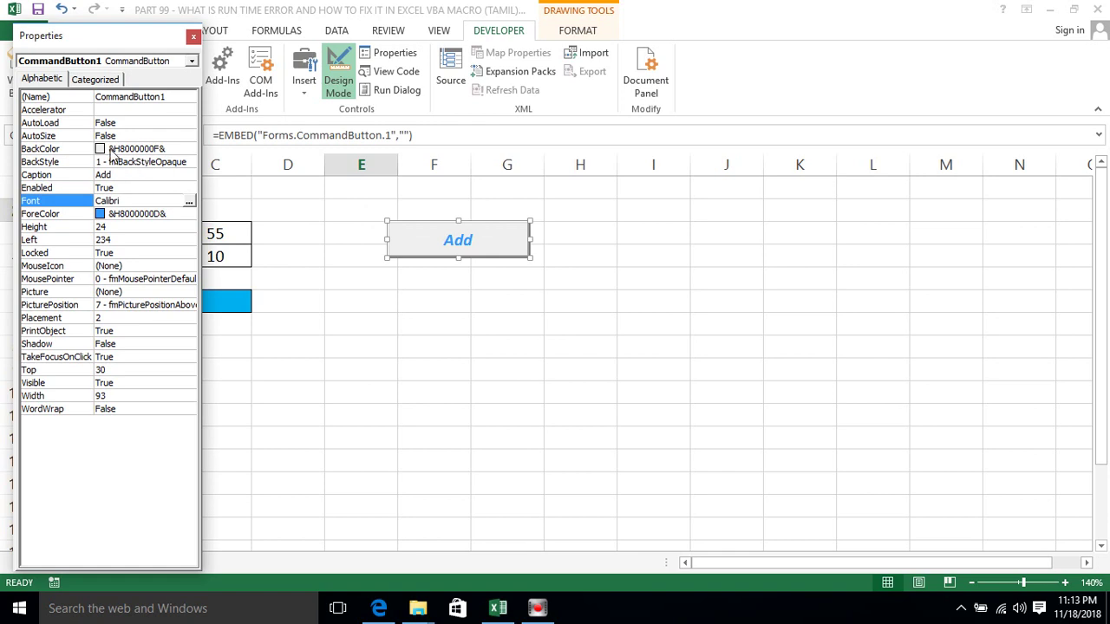
- Try changing the BackColor property, then close the property list
{"action": "left_click", "coordinate": [137, 149]}
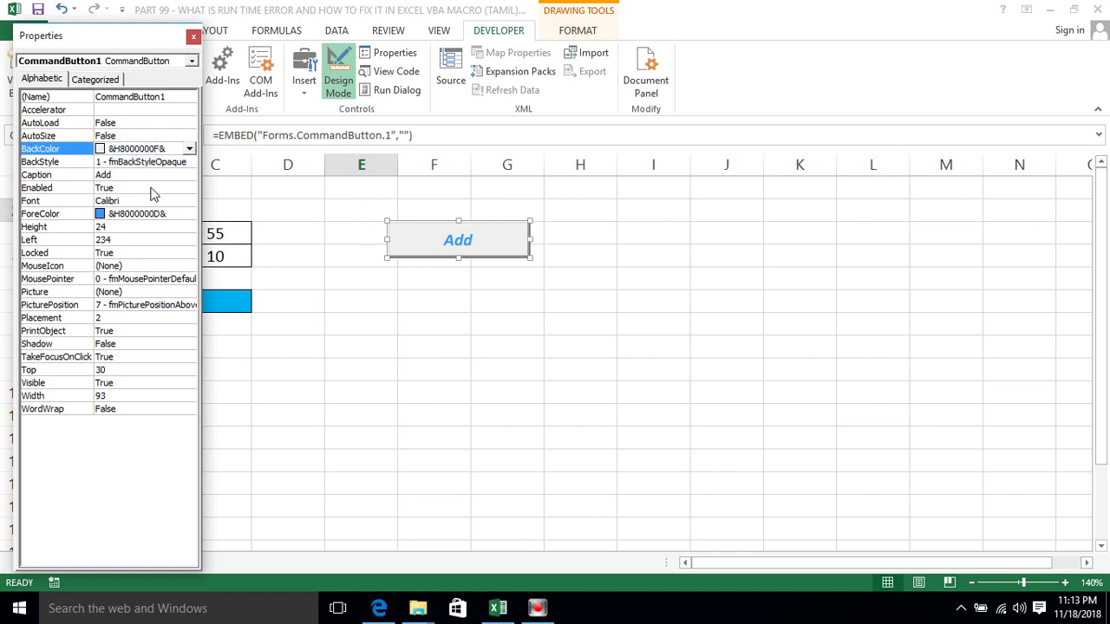
{"action": "left_click", "coordinate": [189, 149]}
{"action": "left_click", "coordinate": [188, 148]}
{"action": "left_click", "coordinate": [185, 148]}
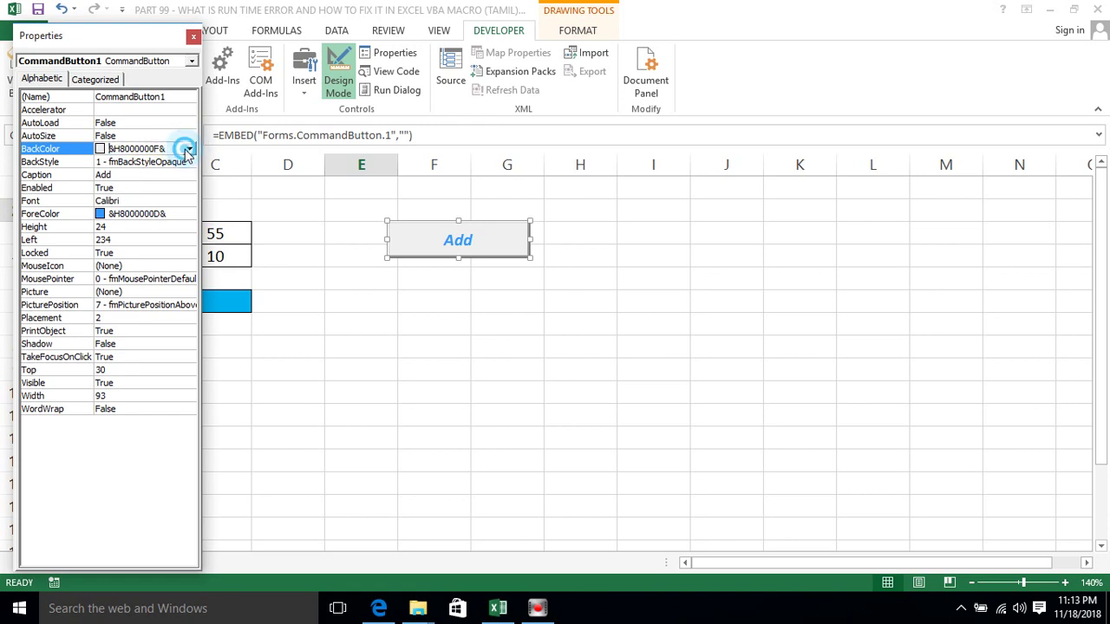
{"action": "left_click", "coordinate": [436, 237]}
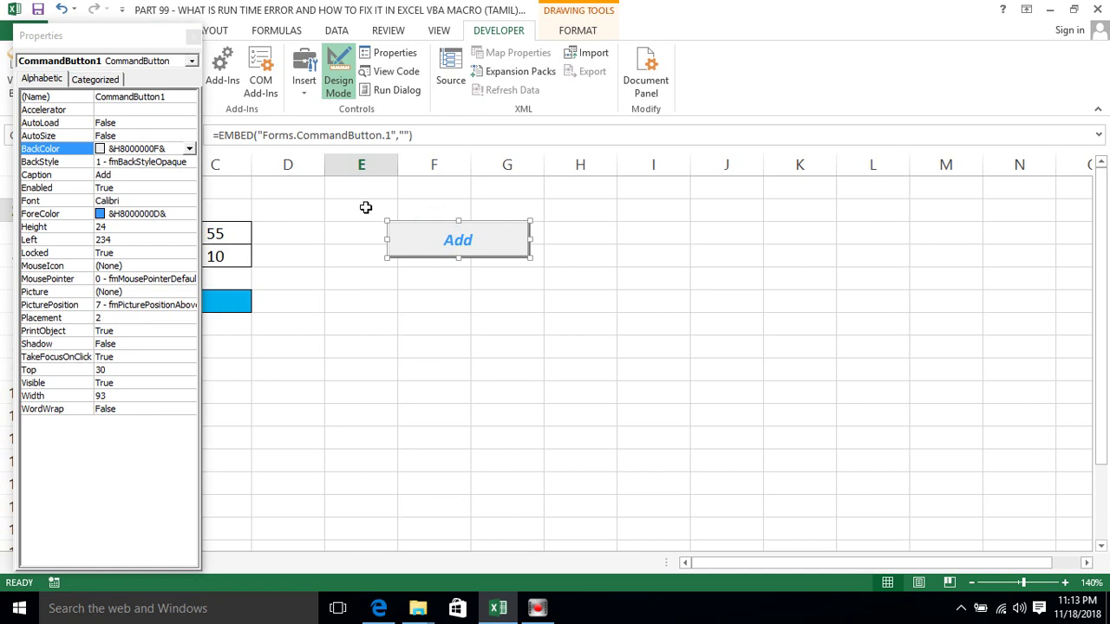
{"action": "left_click", "coordinate": [189, 149]}
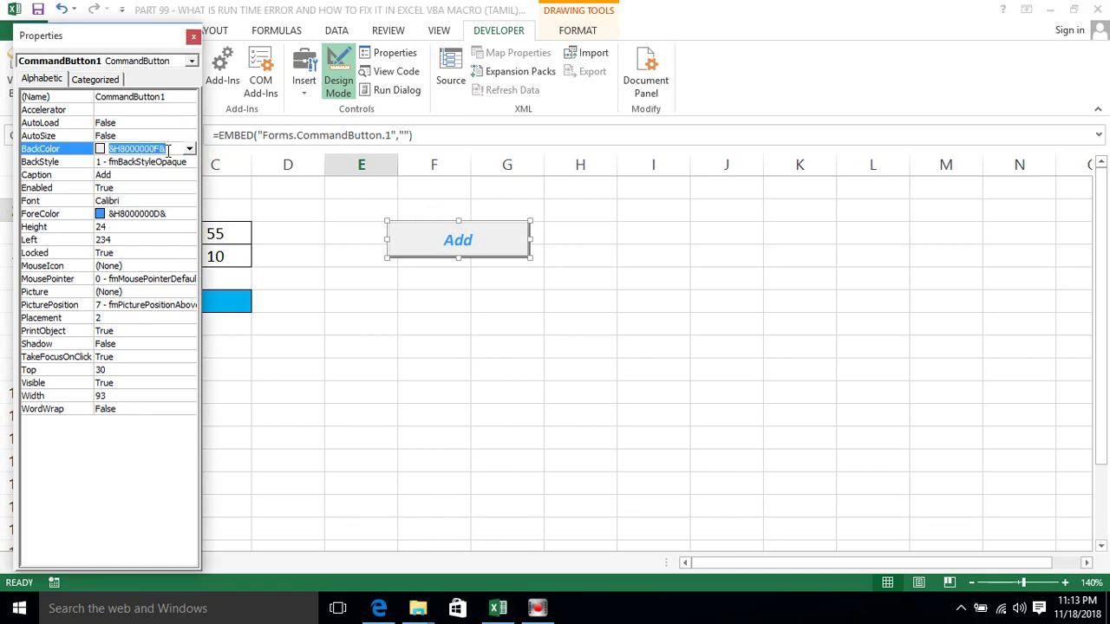
{"action": "left_click", "coordinate": [104, 149]}
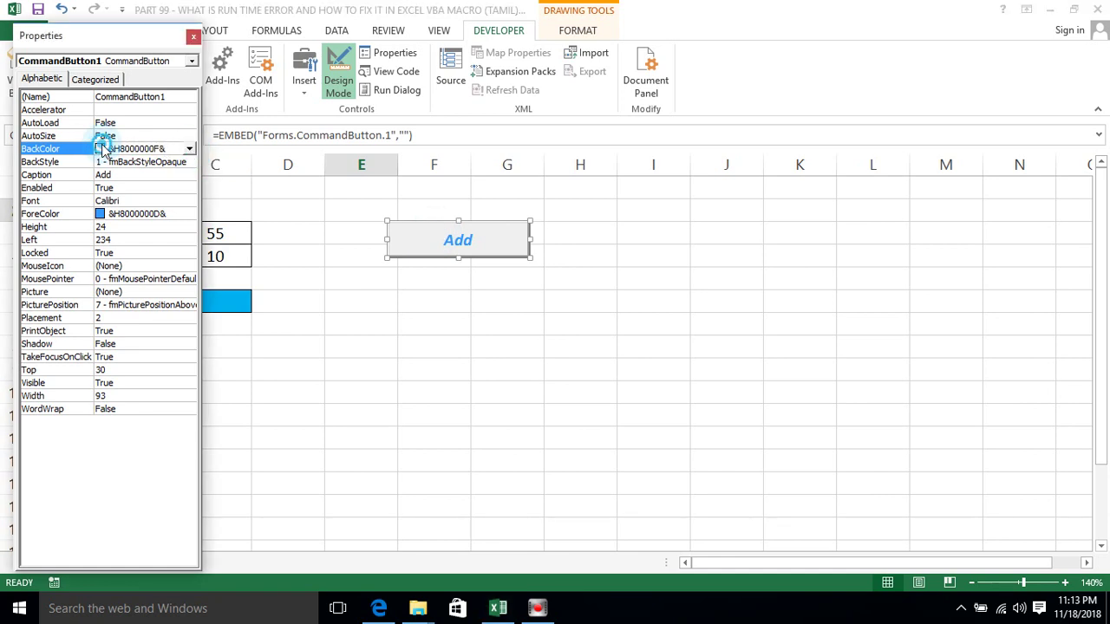
{"action": "left_click", "coordinate": [194, 36]}
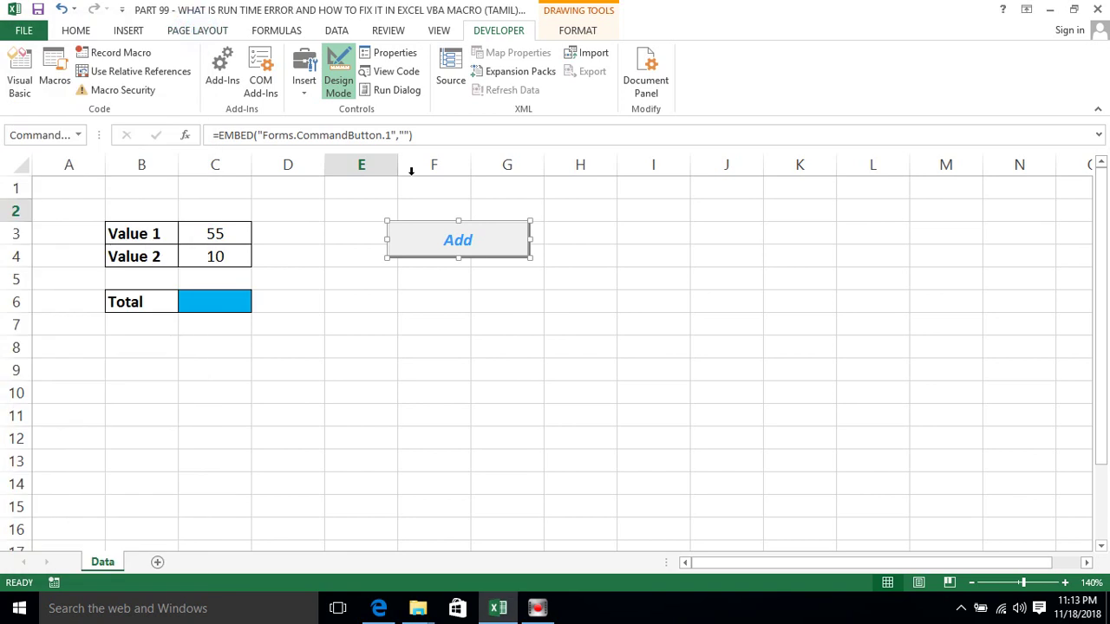
- Widen the Add button slightly and open its Click procedure code
{"action": "left_click", "coordinate": [441, 310]}
{"action": "left_click", "coordinate": [492, 243]}
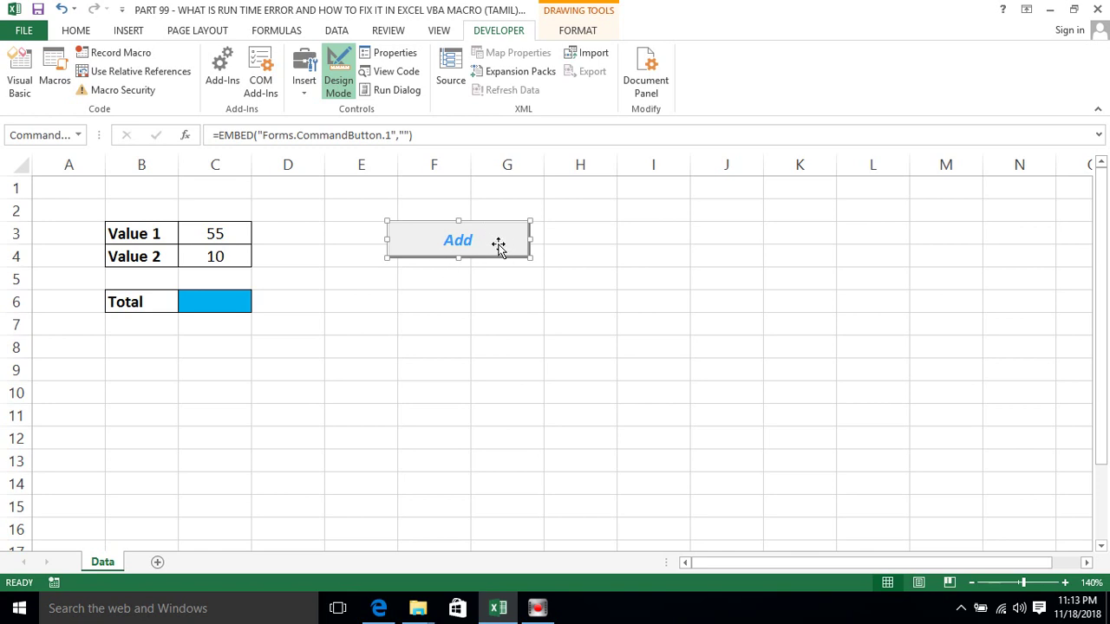
{"action": "left_click_drag", "start_coordinate": [389, 239], "coordinate": [374, 239]}
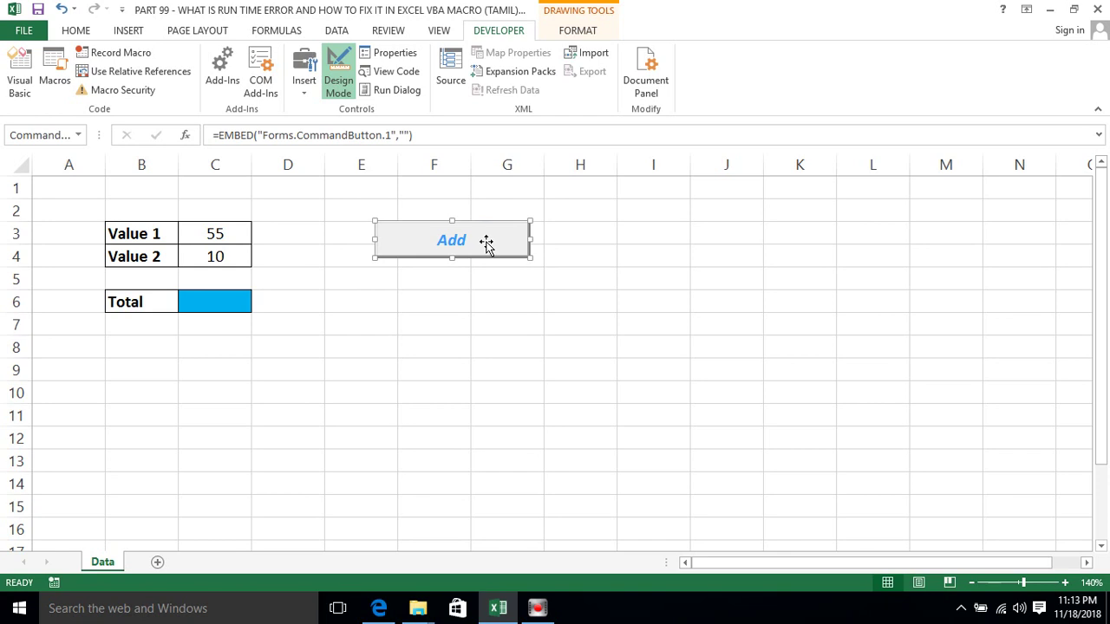
{"action": "double_click", "coordinate": [484, 243]}
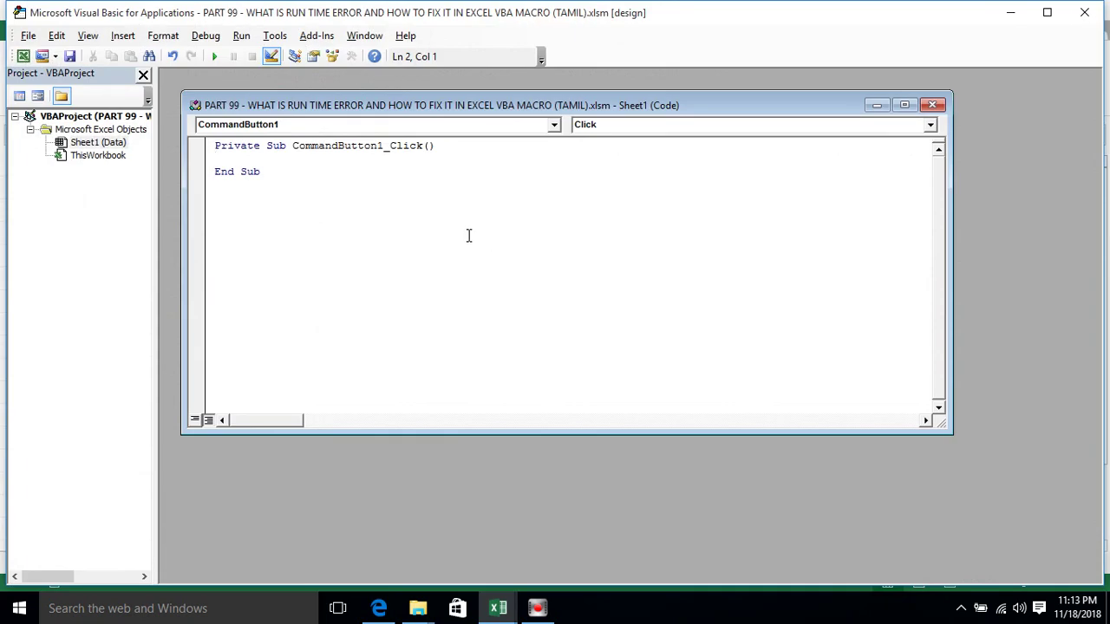
- Maximize the code window and declare Dim x As Integer in the click procedure
{"action": "left_click", "coordinate": [903, 106]}
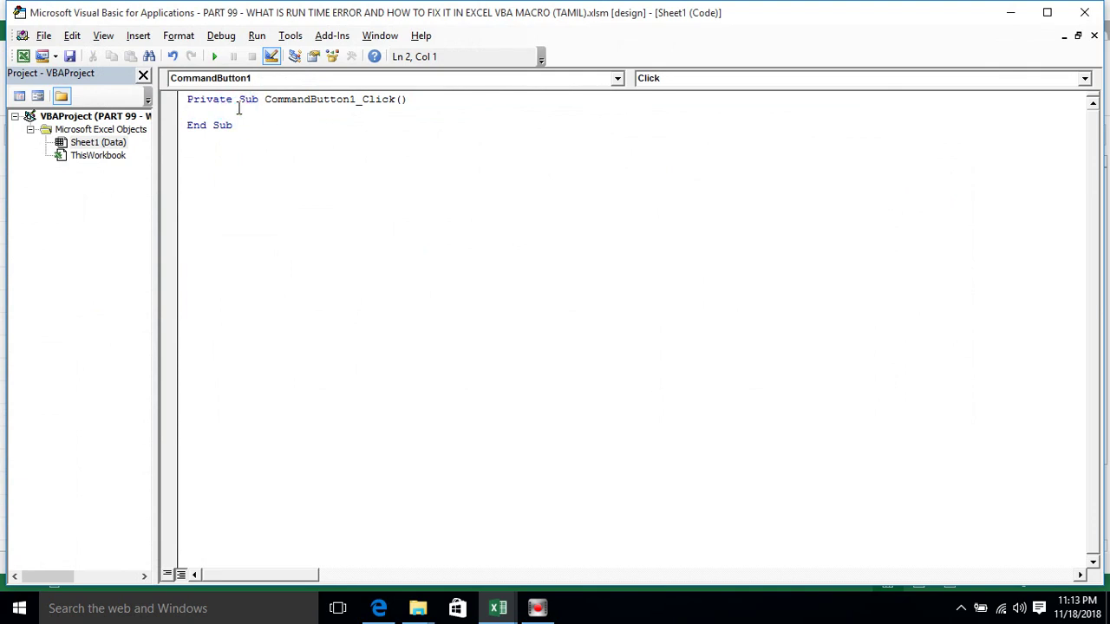
{"action": "key", "text": "Return"}
{"action": "key", "text": "Return"}
{"action": "key", "text": "Up"}
{"action": "key", "text": "Return"}
{"action": "type", "text": "dim "}
{"action": "type", "text": "X"}
{"action": "type", "text": " as"}
{"action": "type", "text": " inter"}
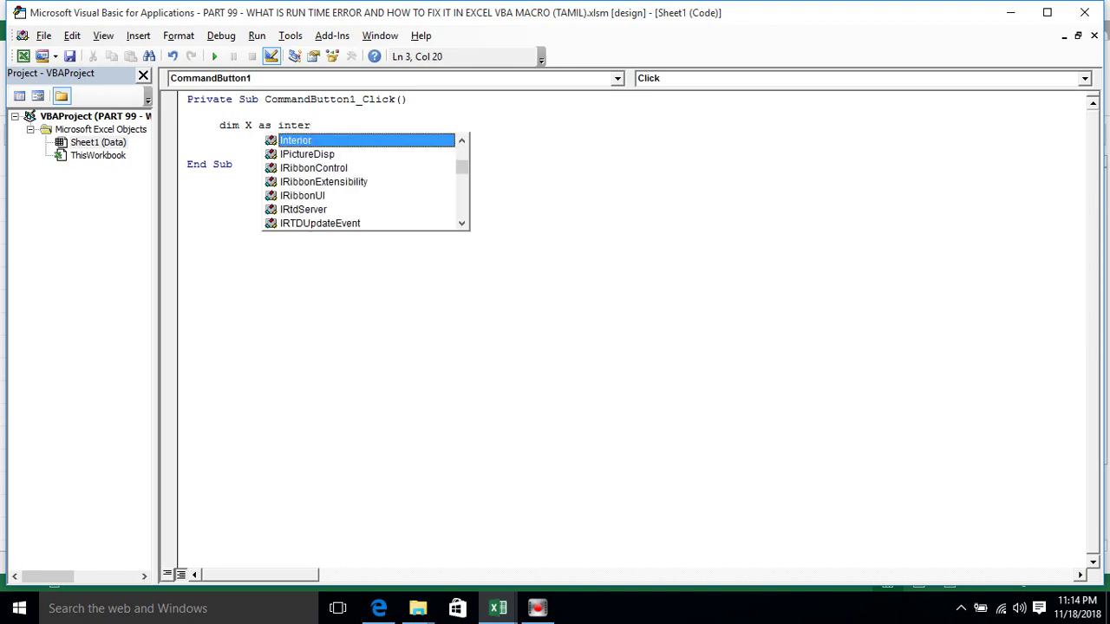
{"action": "type", "text": "g"}
{"action": "key", "text": "Tab"}
{"action": "key", "text": "Return"}
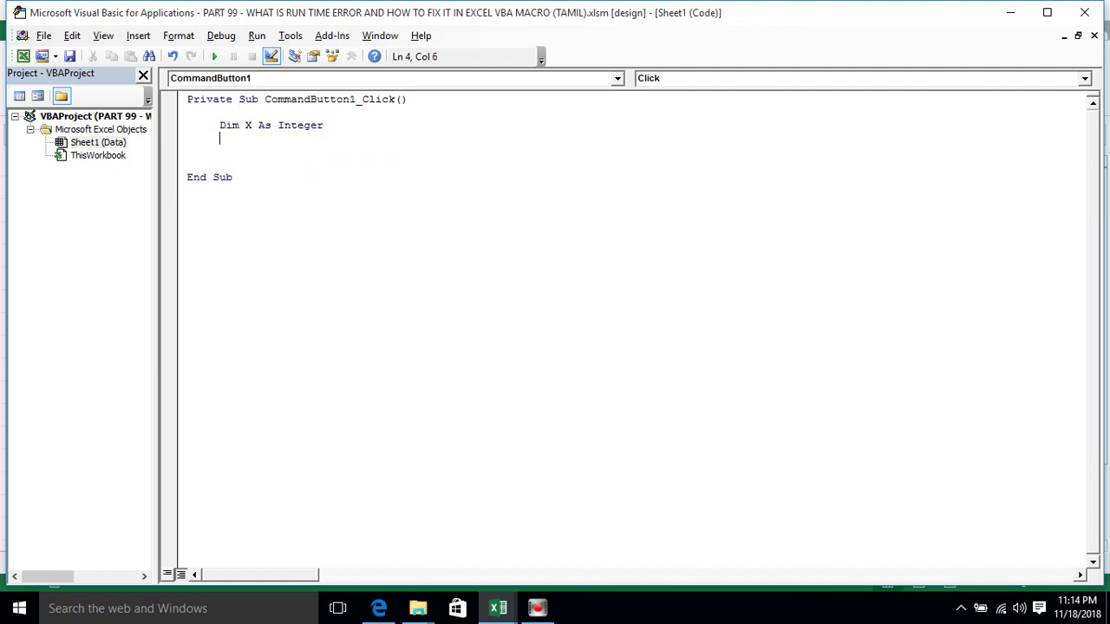
{"action": "double_click", "coordinate": [250, 127]}
{"action": "key", "text": "BackSpace"}
{"action": "type", "text": "x"}
- Declare Dim y As Integer directly under the x declaration
{"action": "left_click", "coordinate": [234, 145]}
{"action": "type", "text": "dim y as inte"}
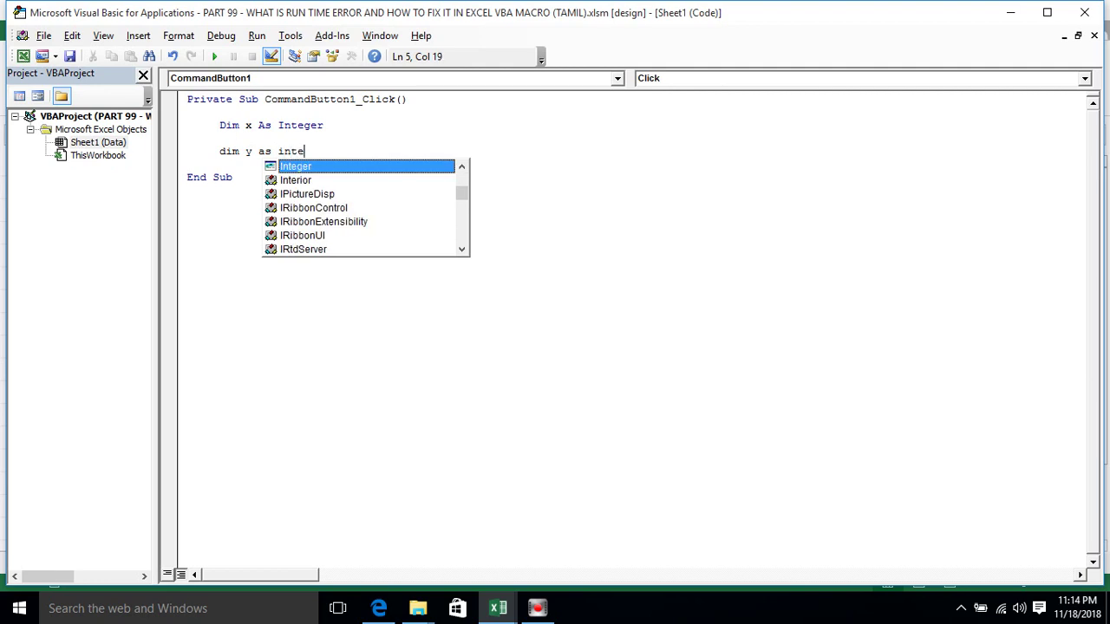
{"action": "key", "text": "Return"}
{"action": "key", "text": "Return"}
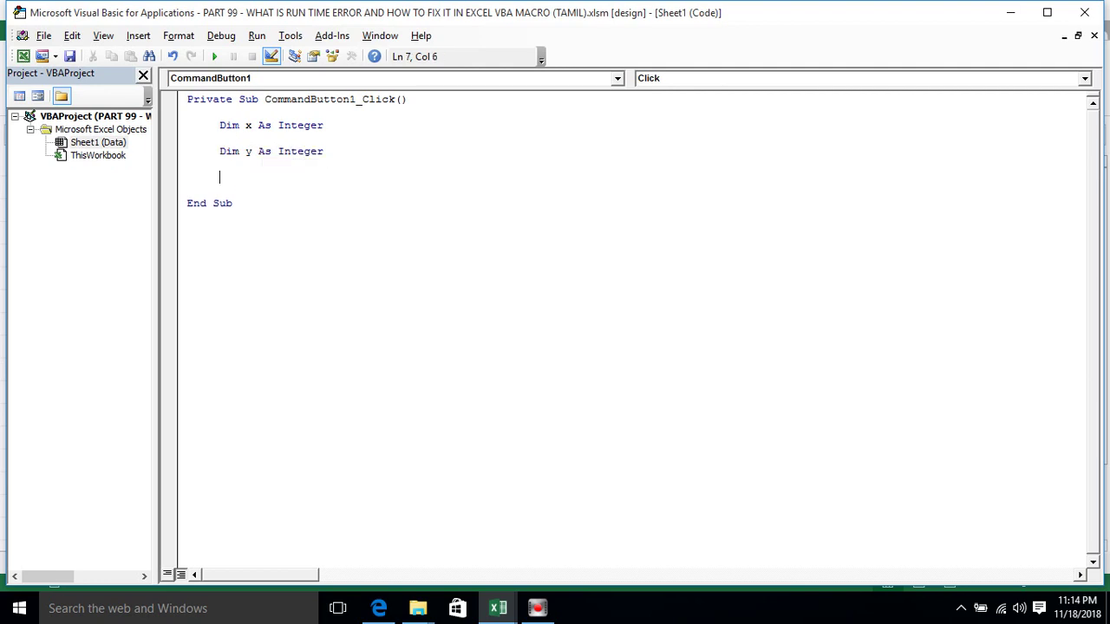
{"action": "left_click", "coordinate": [213, 153]}
{"action": "key", "text": "BackSpace"}
{"action": "key", "text": "BackSpace"}
{"action": "key", "text": "BackSpace"}
{"action": "key", "text": "BackSpace"}
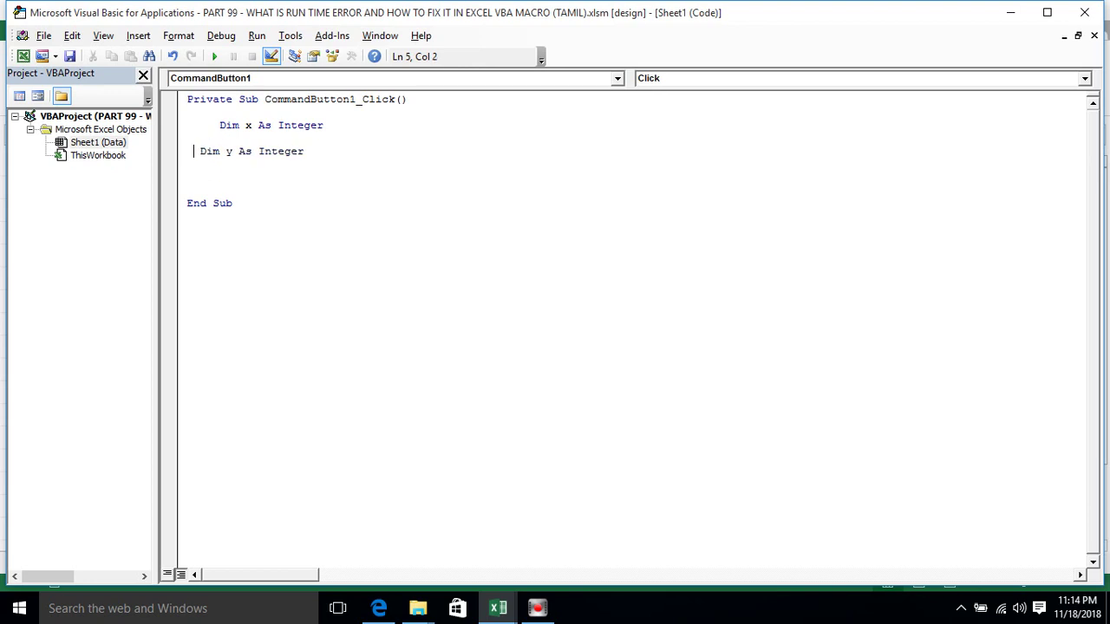
{"action": "key", "text": "BackSpace"}
{"action": "key", "text": "BackSpace"}
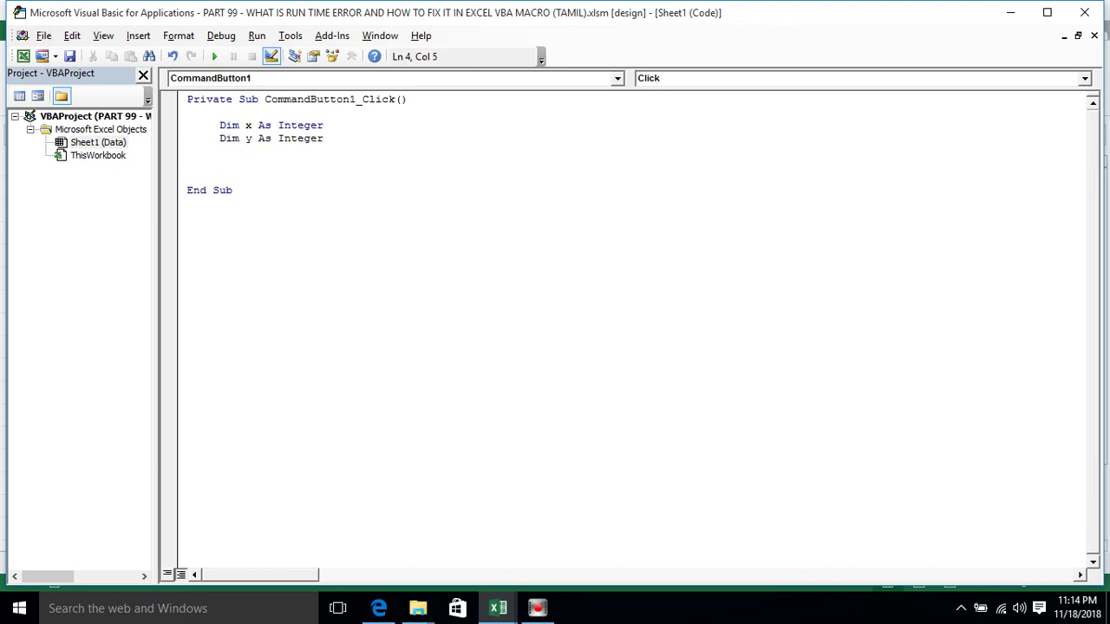
{"action": "left_click", "coordinate": [220, 159]}
- Begin the line a = Worksheets("Data").cells below the declarations
{"action": "type", "text": "a"}
{"action": "type", "text": "= "}
{"action": "type", "text": "worksheets"}
{"action": "type", "text": "("}
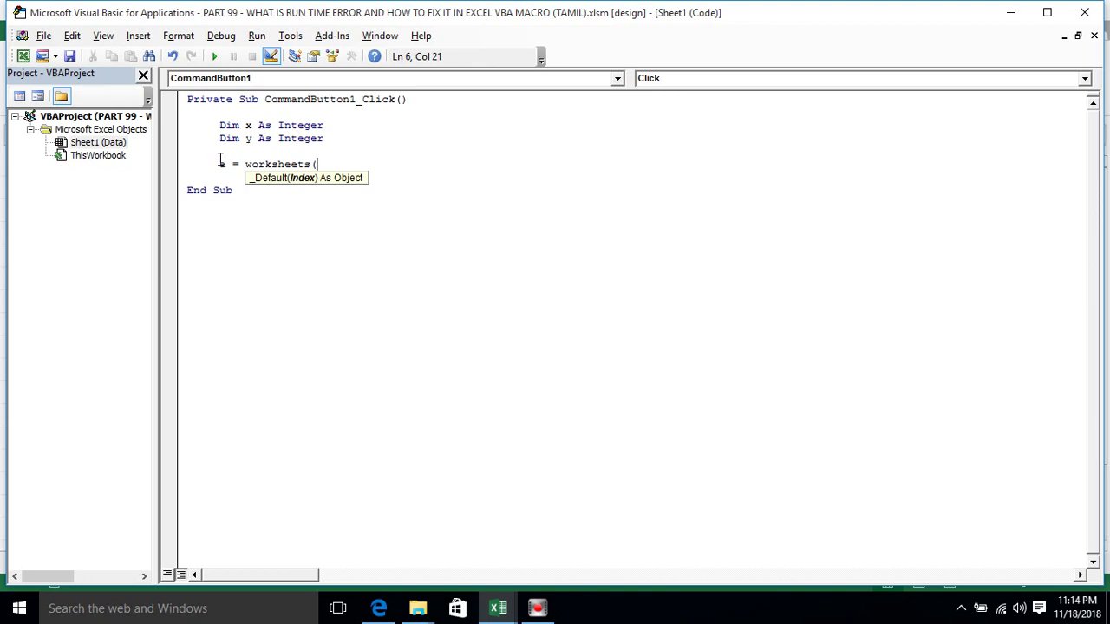
{"action": "type", "text": "Da"}
{"action": "key", "text": "BackSpace"}
{"action": "key", "text": "BackSpace"}
{"action": "type", "text": "\"Dat"}
{"action": "key", "text": "BackSpace"}
{"action": "type", "text": "ta\")"}
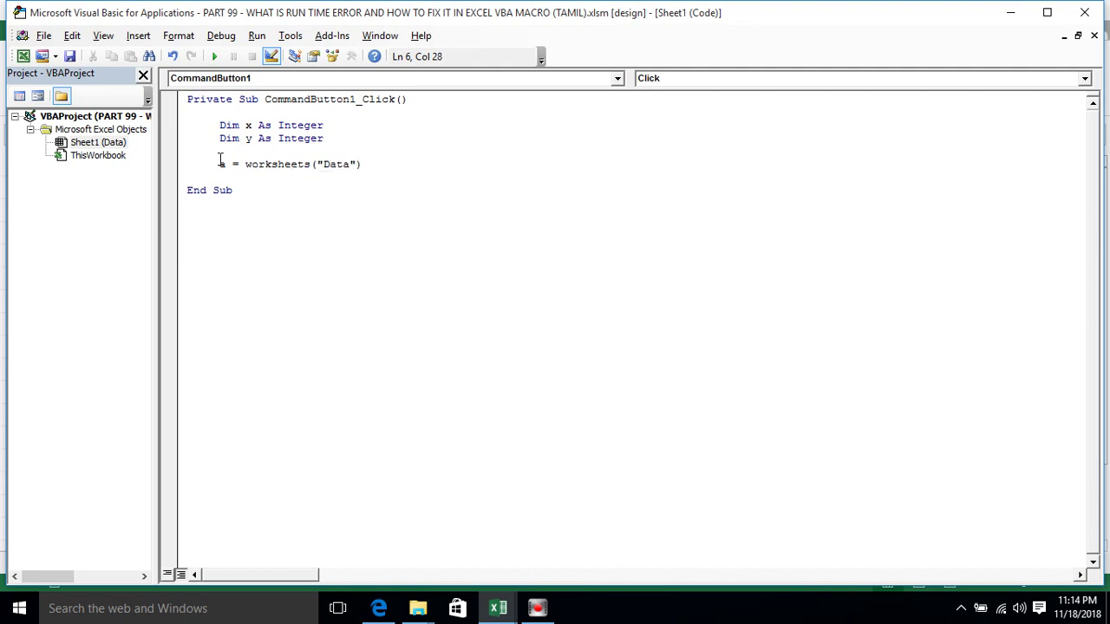
{"action": "type", "text": ".cells"}
- In Excel, confirm Value 1 (55) sits in row 3, column C
{"action": "key", "text": "alt+Tab"}
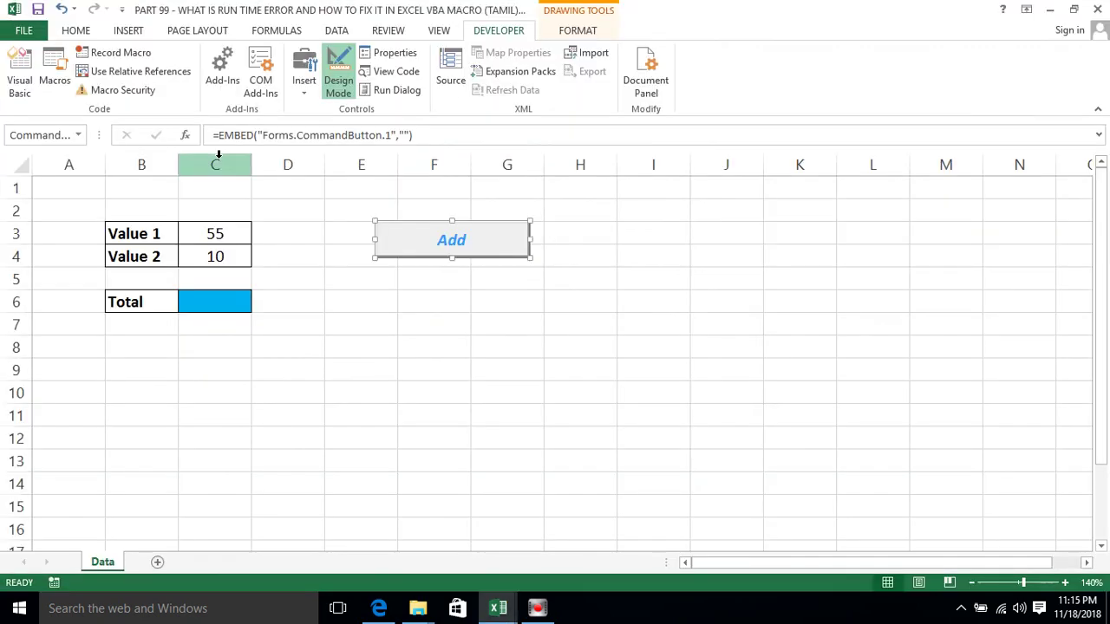
{"action": "left_click", "coordinate": [210, 228]}
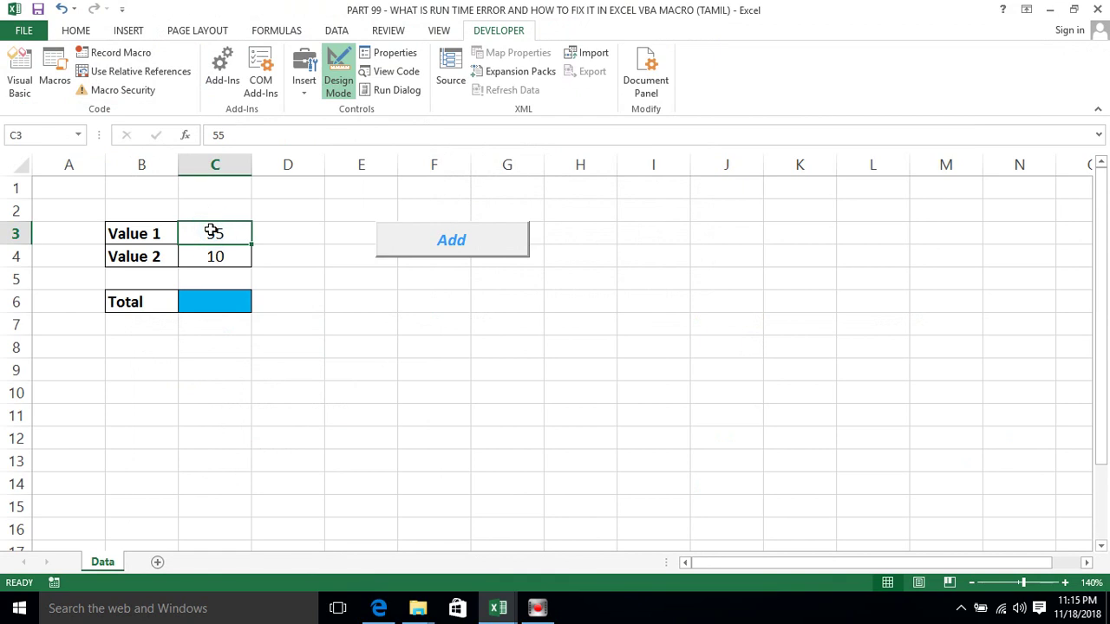
{"action": "left_click", "coordinate": [115, 565]}
{"action": "left_click", "coordinate": [199, 233]}
{"action": "left_click", "coordinate": [135, 234]}
{"action": "left_click", "coordinate": [15, 234]}
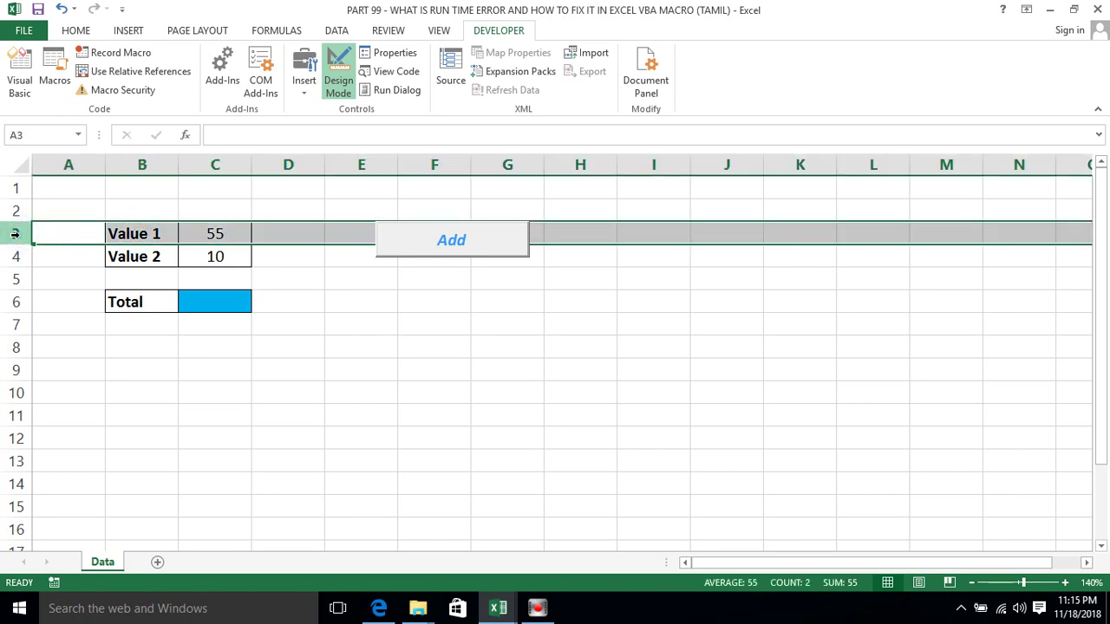
{"action": "left_click", "coordinate": [223, 159]}
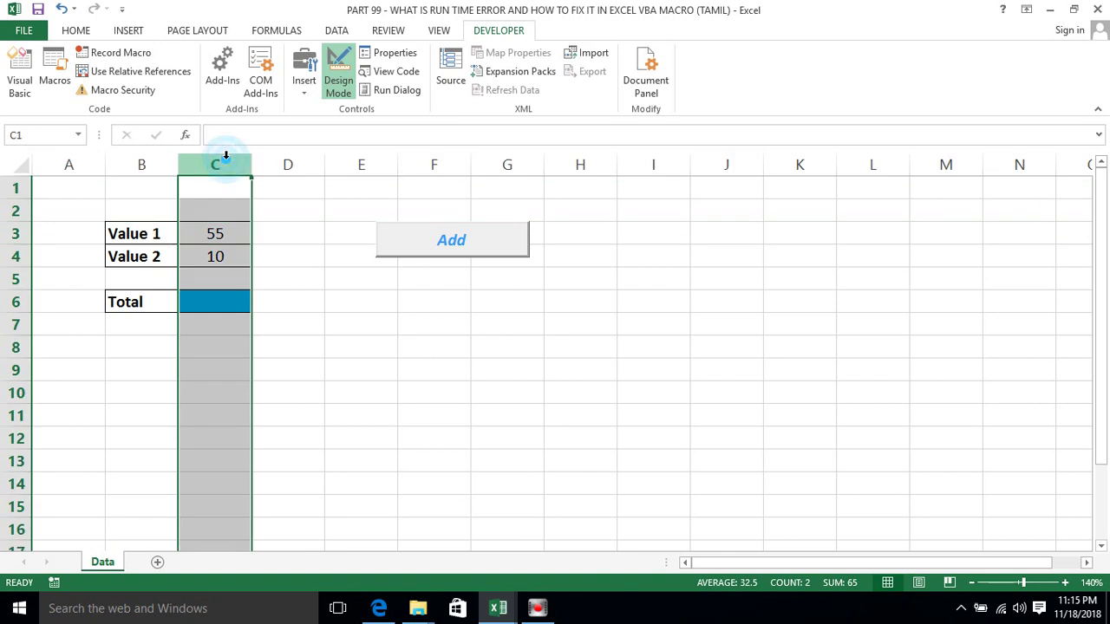
{"action": "left_click", "coordinate": [207, 236]}
- Complete the line with Cells(3,3).Value and duplicate it on the next line
{"action": "key", "text": "alt+F11"}
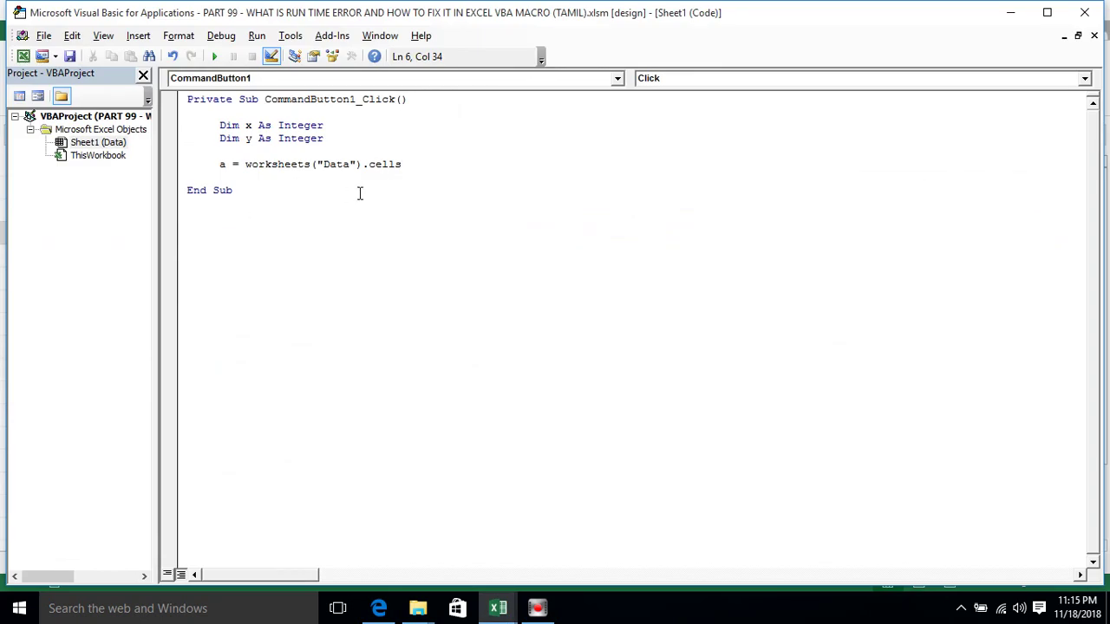
{"action": "type", "text": "(3,3)"}
{"action": "type", "text": ".value"}
{"action": "key", "text": "Return"}
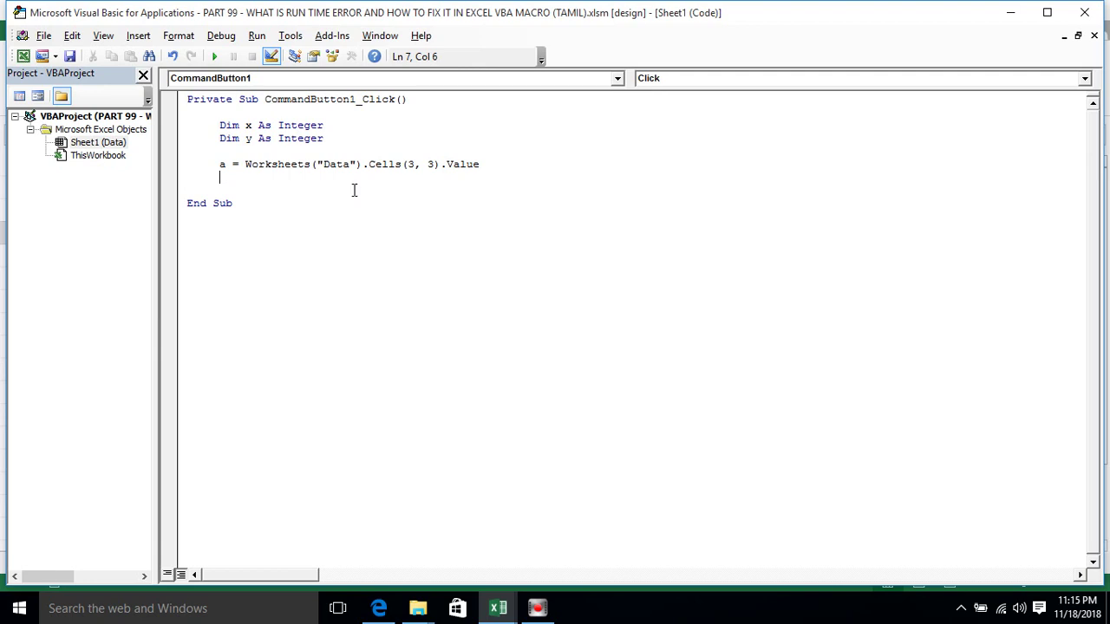
{"action": "left_click", "coordinate": [219, 165]}
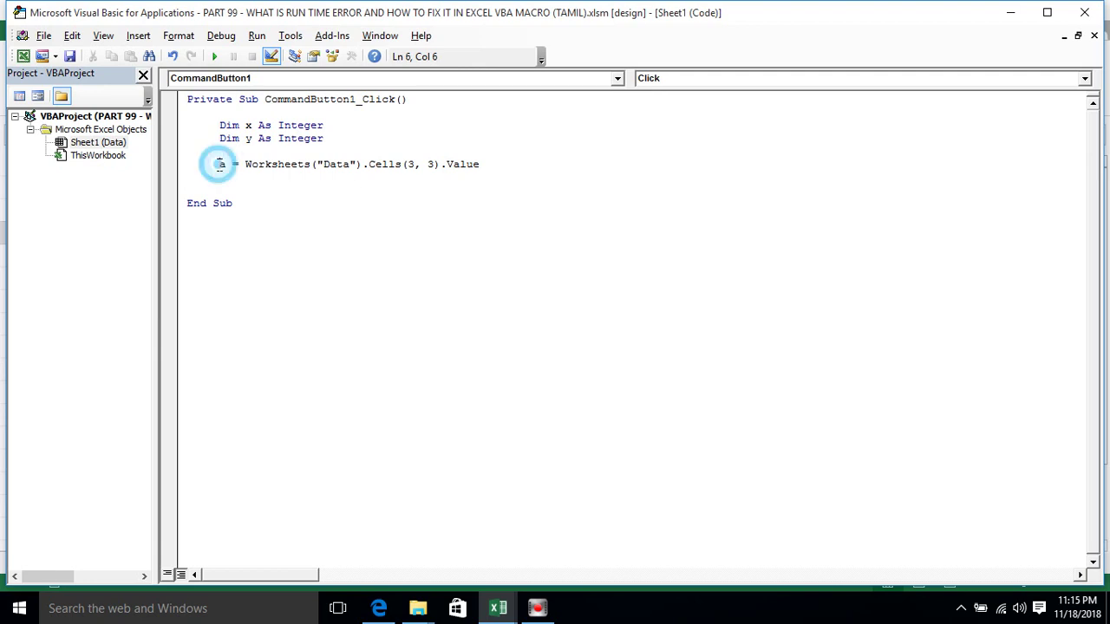
{"action": "key", "text": "shift+End"}
{"action": "key", "text": "ctrl+c"}
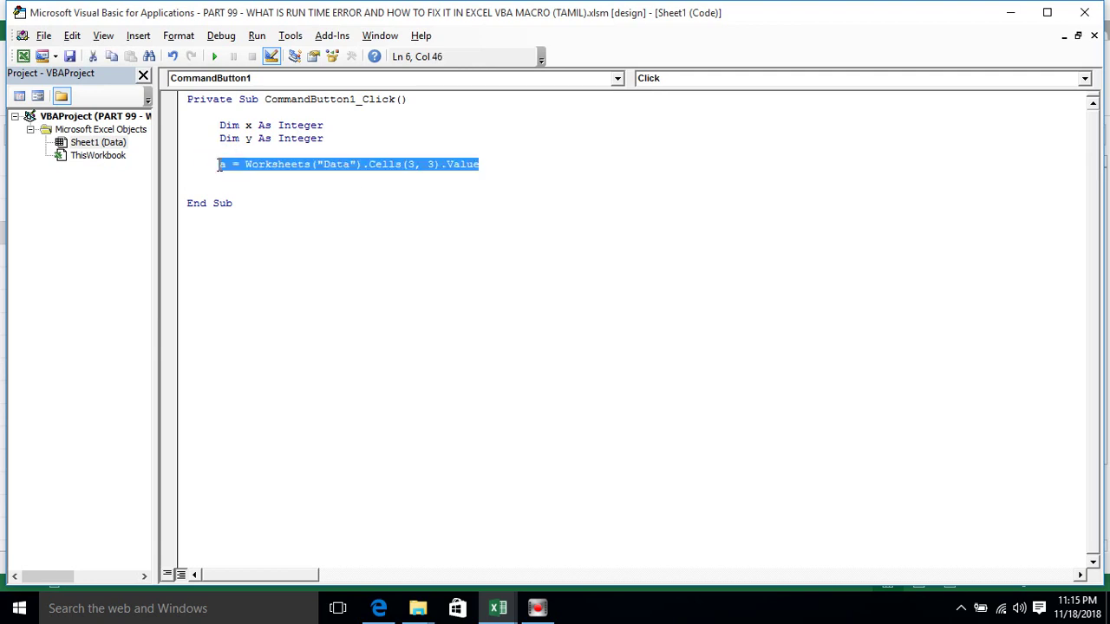
{"action": "left_click", "coordinate": [219, 174]}
{"action": "key", "text": "ctrl+v"}
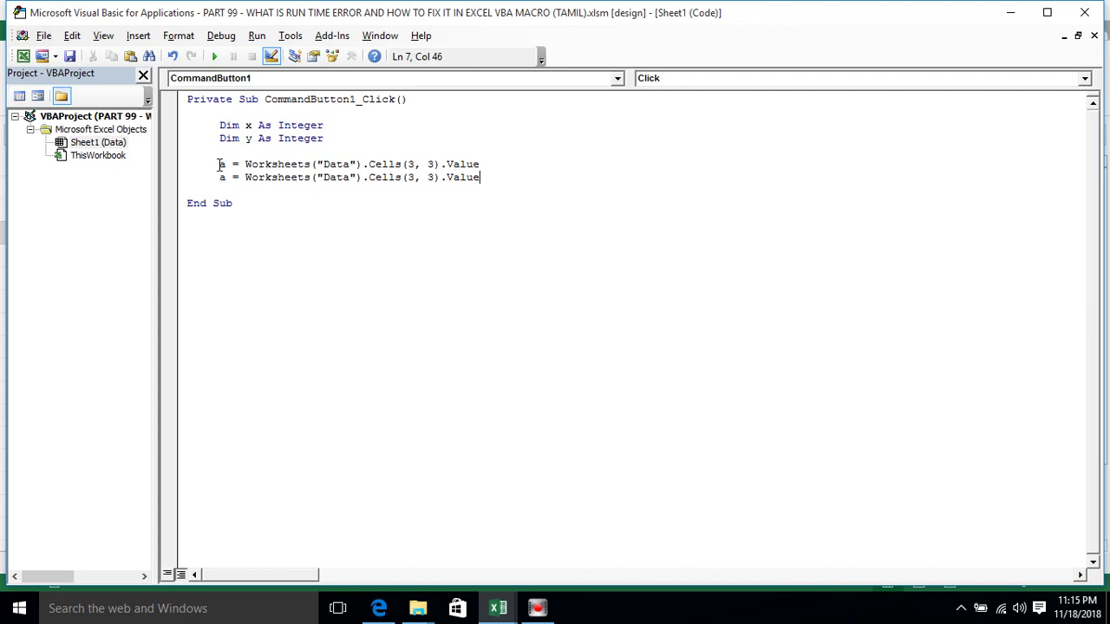
- Rename the variables so the first line assigns x and the copy assigns y
{"action": "left_click", "coordinate": [224, 176]}
{"action": "key", "text": "BackSpace"}
{"action": "type", "text": "y"}
{"action": "left_click", "coordinate": [225, 163]}
{"action": "key", "text": "BackSpace"}
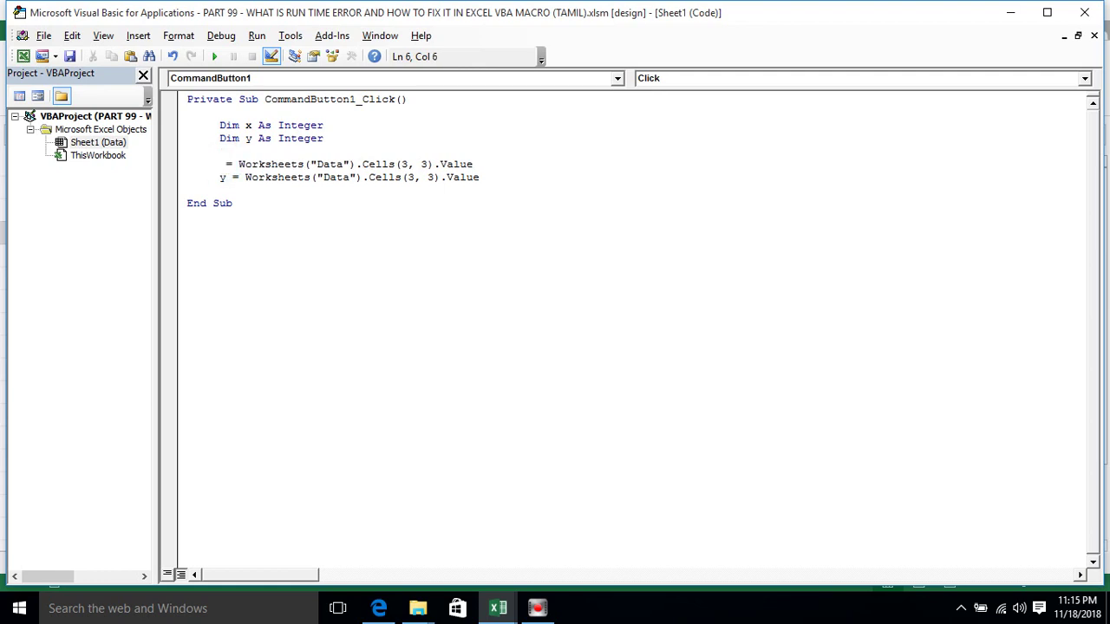
{"action": "type", "text": "x"}
{"action": "left_click", "coordinate": [253, 126]}
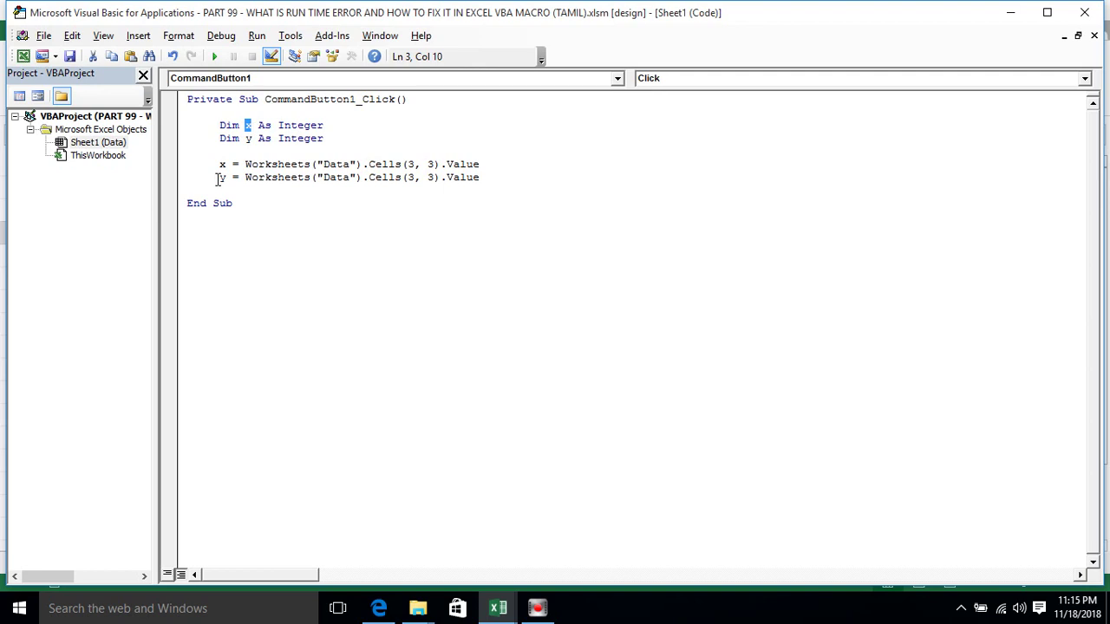
{"action": "left_click", "coordinate": [227, 165]}
{"action": "left_click", "coordinate": [225, 178]}
{"action": "key", "text": "shift+Left"}
{"action": "left_click", "coordinate": [253, 137]}
- After checking Value 2's row in Excel, change y's reference to Cells(4,3)
{"action": "left_click", "coordinate": [414, 178]}
{"action": "key", "text": "alt+F11"}
{"action": "left_click", "coordinate": [18, 260]}
{"action": "left_click", "coordinate": [207, 156]}
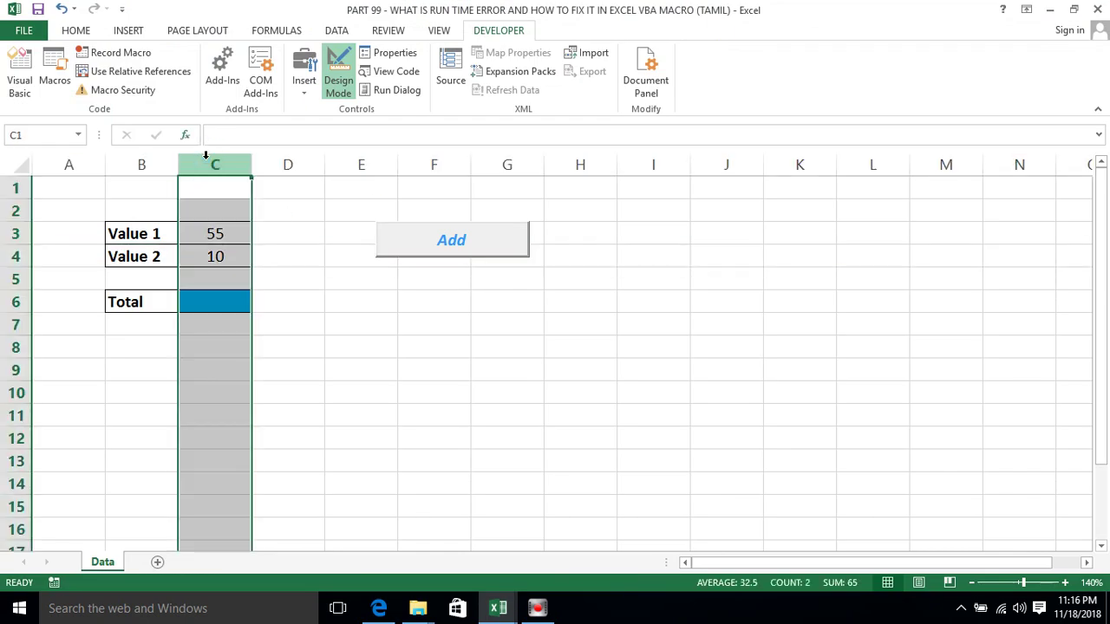
{"action": "key", "text": "alt+F11"}
{"action": "key", "text": "BackSpace"}
{"action": "type", "text": "4"}
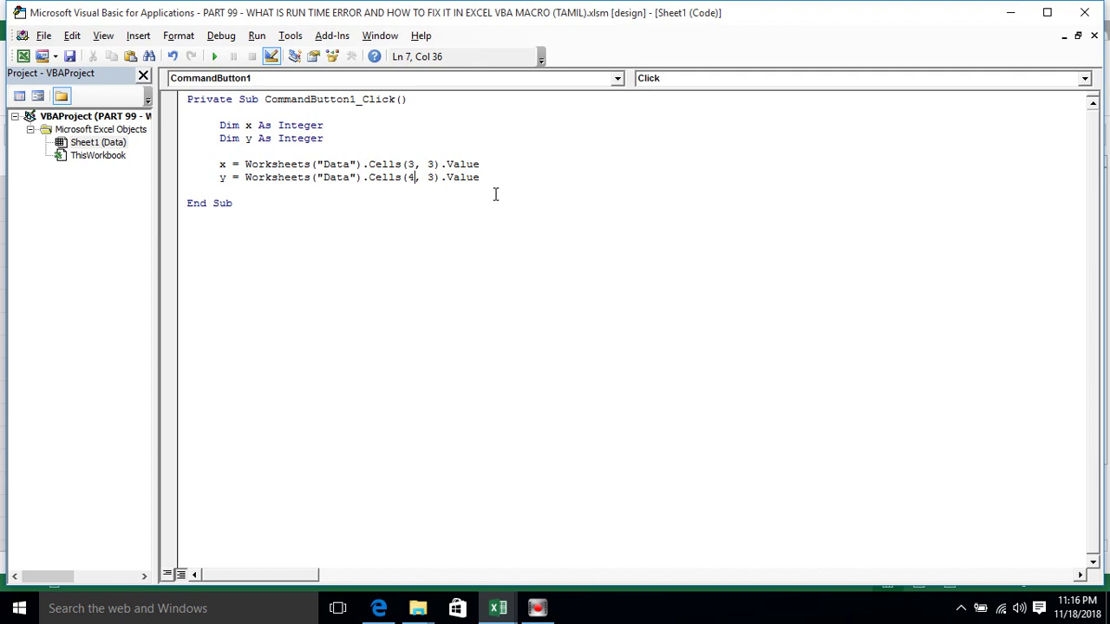
- Start a new line reading Worksheets("Data").Cells( for the total
{"action": "left_click", "coordinate": [493, 178]}
{"action": "key", "text": "Return"}
{"action": "key", "text": "Return"}
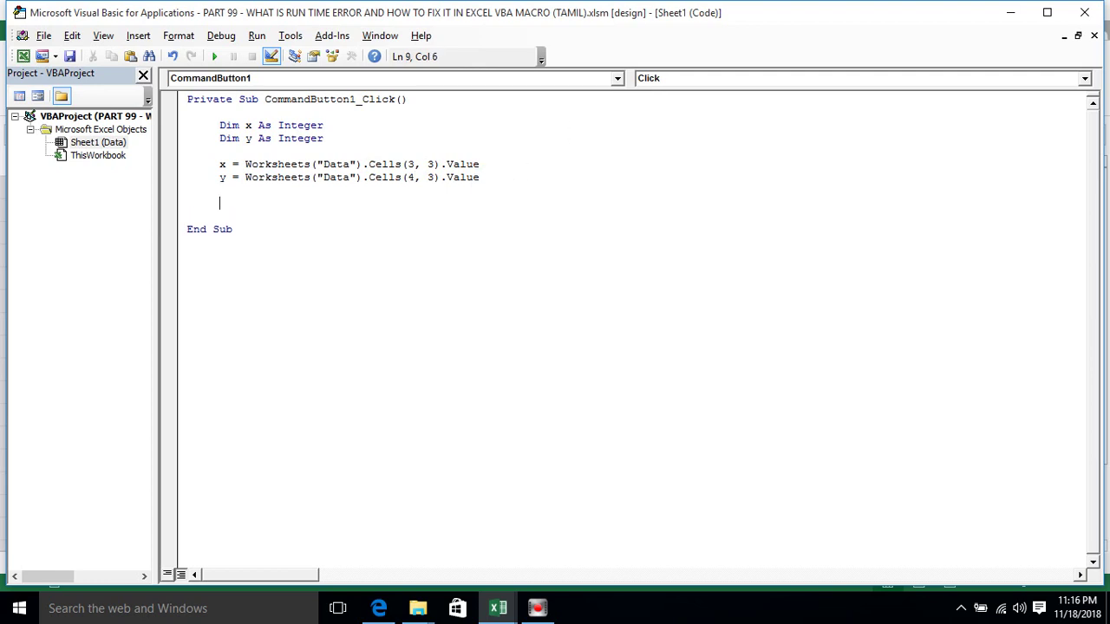
{"action": "type", "text": "Worjsg"}
{"action": "key", "text": "BackSpace"}
{"action": "key", "text": "BackSpace"}
{"action": "key", "text": "BackSpace"}
{"action": "type", "text": "ksheets"}
{"action": "type", "text": "(\"Data\")"}
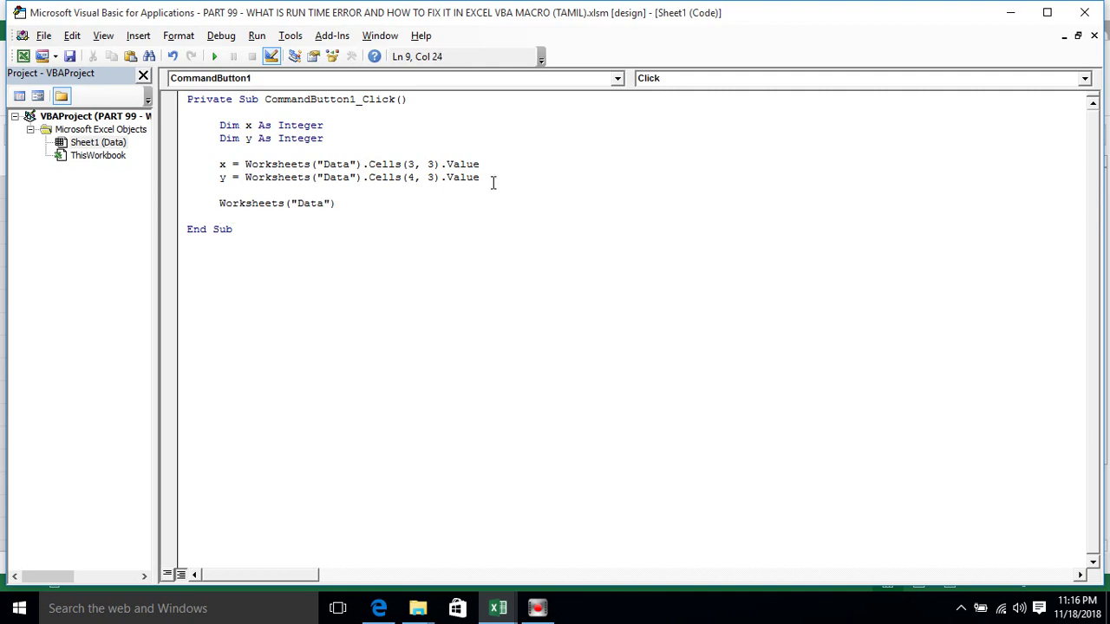
{"action": "type", "text": ".cell"}
{"action": "type", "text": "s"}
{"action": "type", "text": "("}
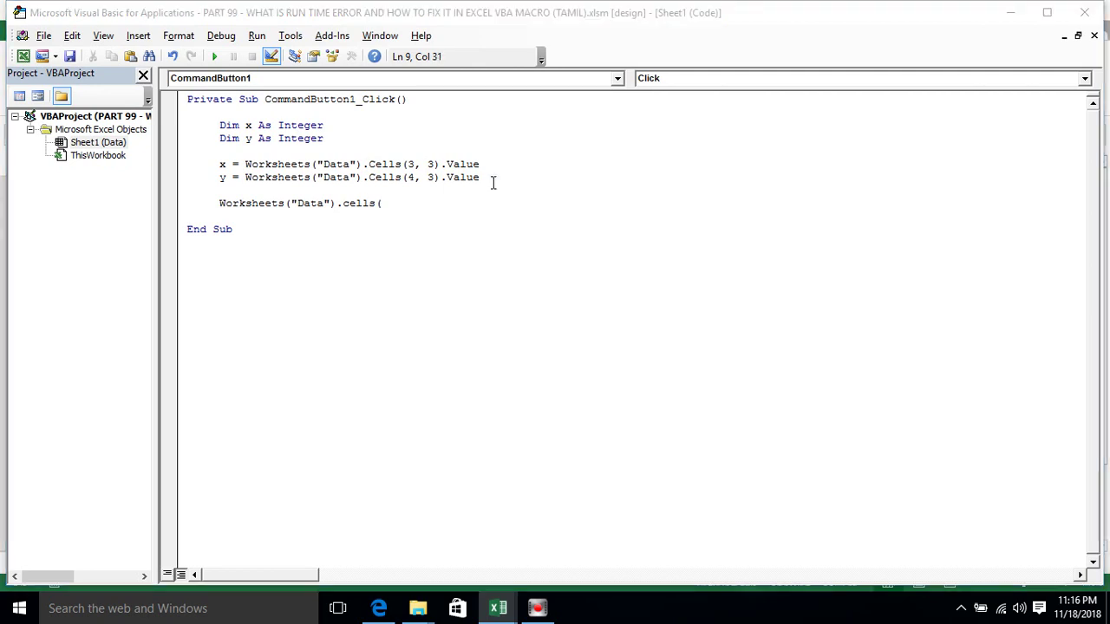
- After confirming Total is row 6, finish the line as .Cells(6,3).Value = x + y
{"action": "key", "text": "alt+F11"}
{"action": "left_click", "coordinate": [9, 302]}
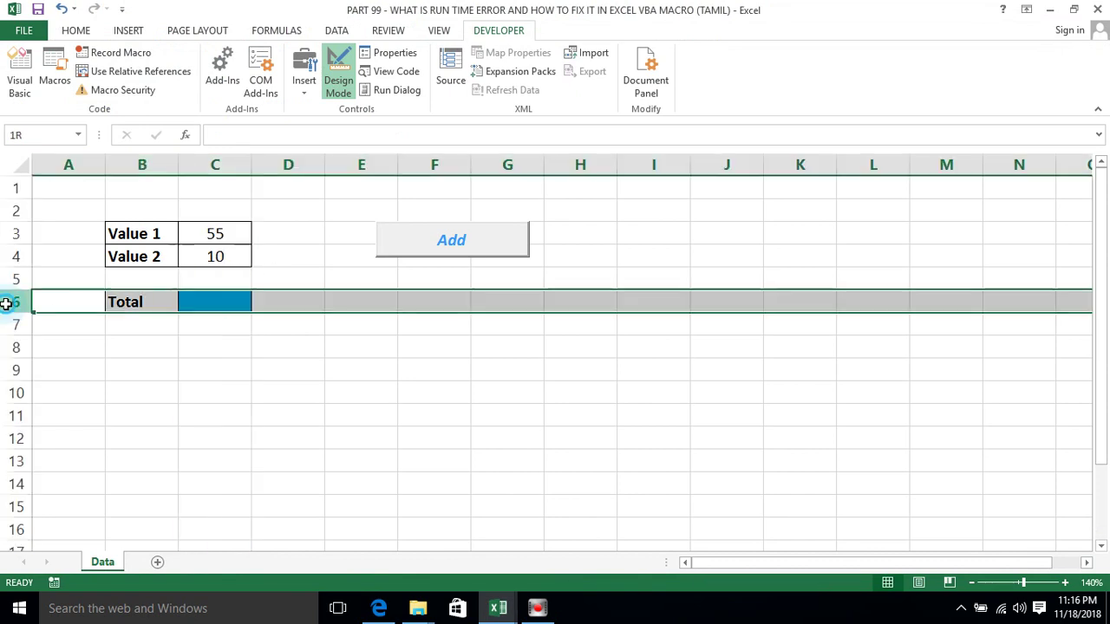
{"action": "left_click", "coordinate": [215, 165]}
{"action": "key", "text": "alt+F11"}
{"action": "type", "text": "6"}
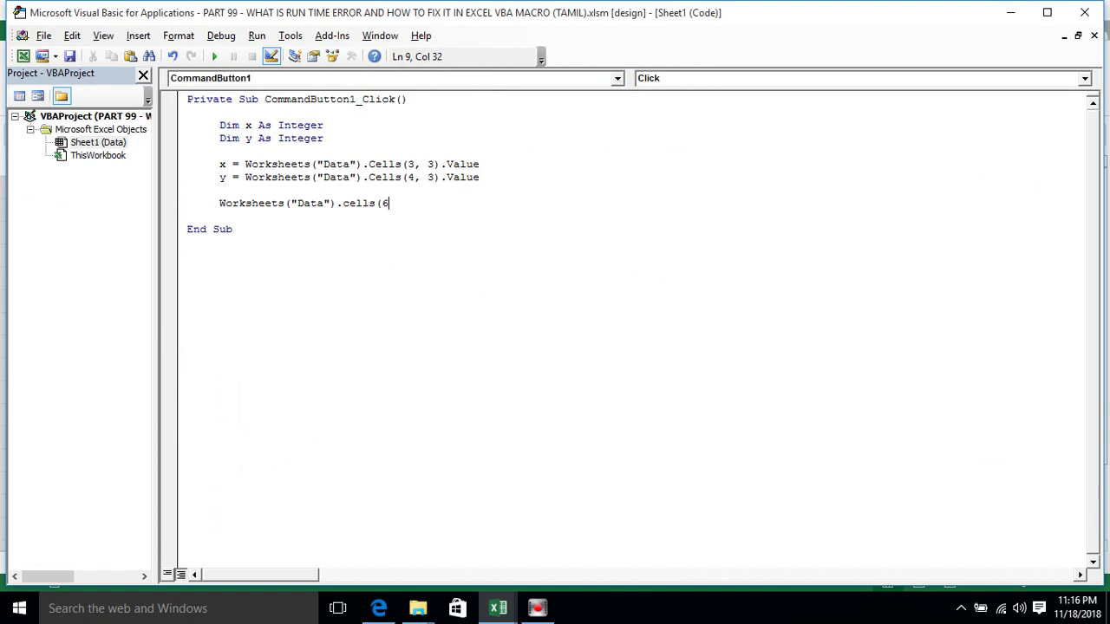
{"action": "type", "text": ",3"}
{"action": "type", "text": ")"}
{"action": "type", "text": ".value"}
{"action": "type", "text": "="}
{"action": "key", "text": "alt+F11"}
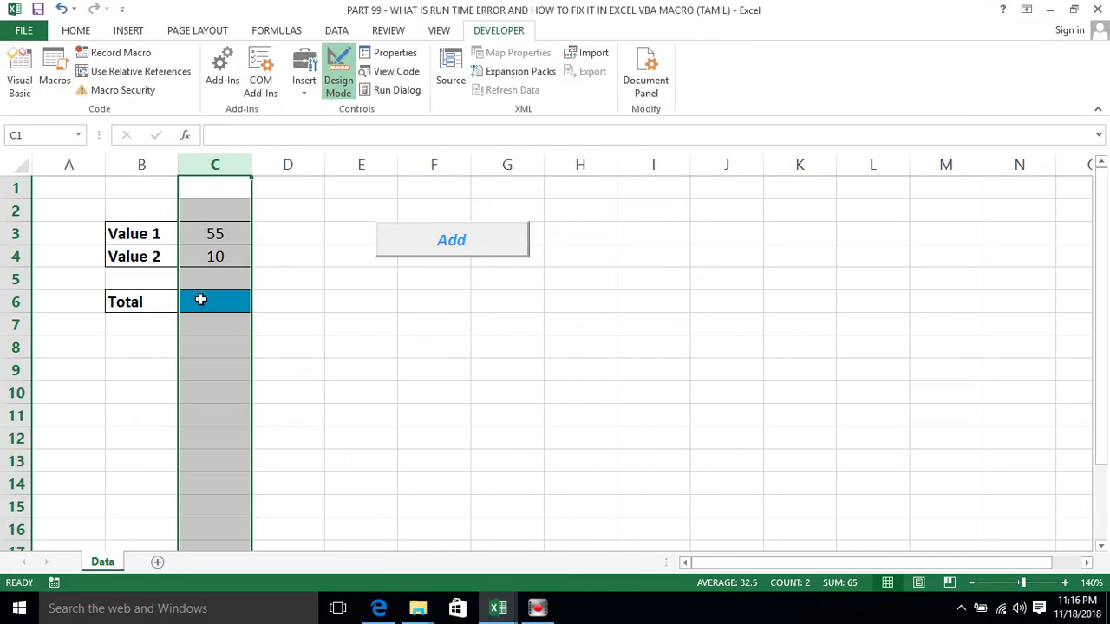
{"action": "left_click", "coordinate": [200, 301]}
{"action": "key", "text": "alt+F11"}
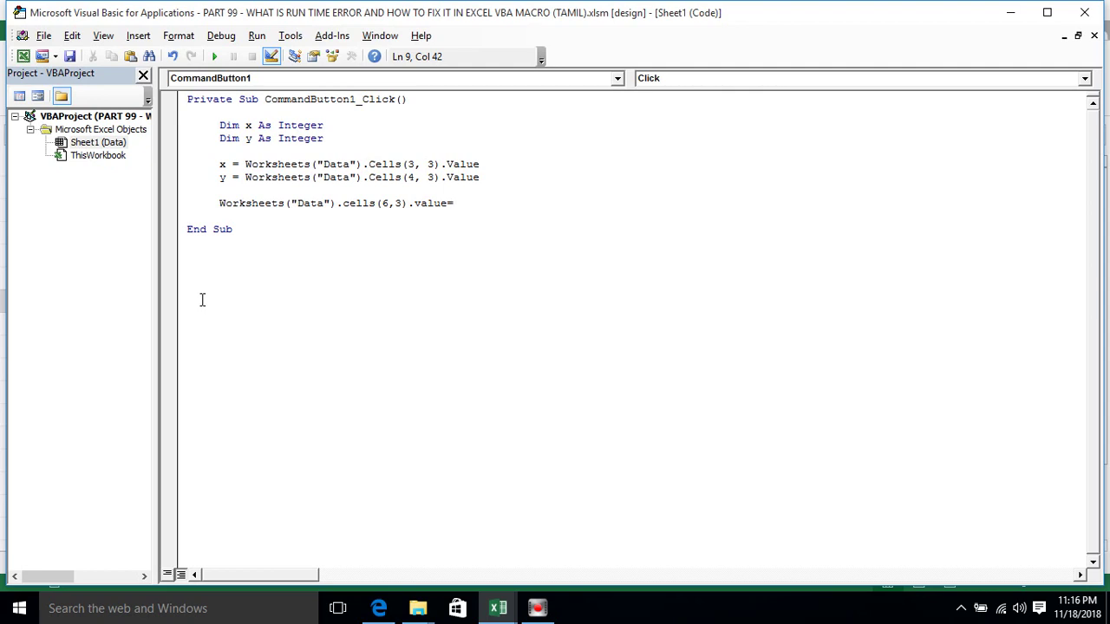
{"action": "type", "text": "x+y"}
{"action": "key", "text": "Return"}
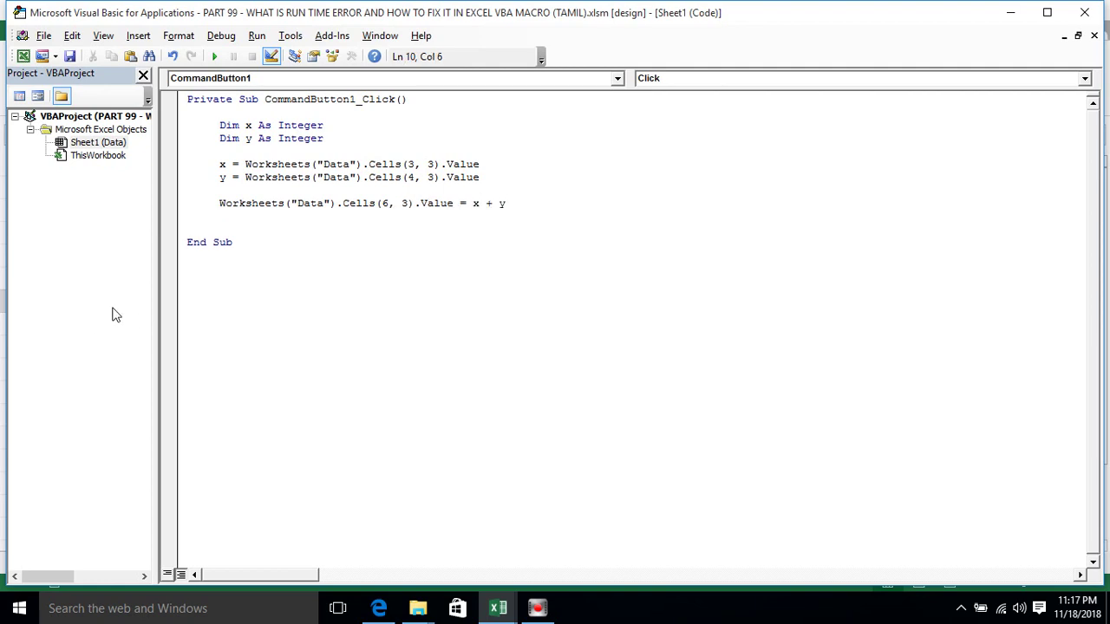
{"action": "key", "text": "Return"}
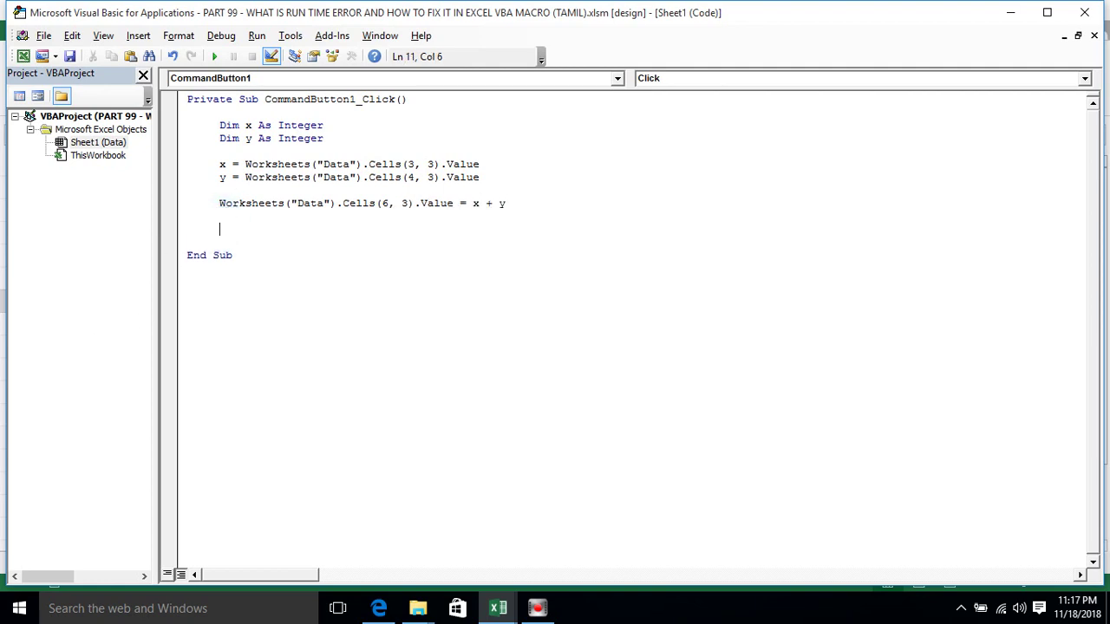
{"action": "left_click", "coordinate": [229, 177]}
{"action": "left_click", "coordinate": [507, 204]}
{"action": "key", "text": "alt+F11"}
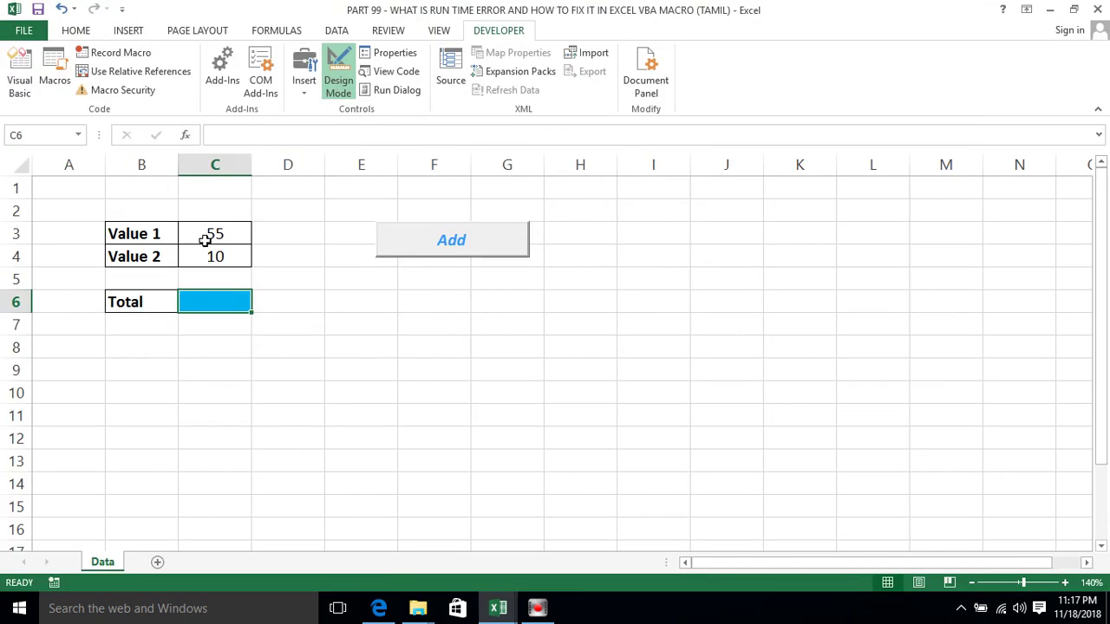
{"action": "left_click", "coordinate": [213, 237]}
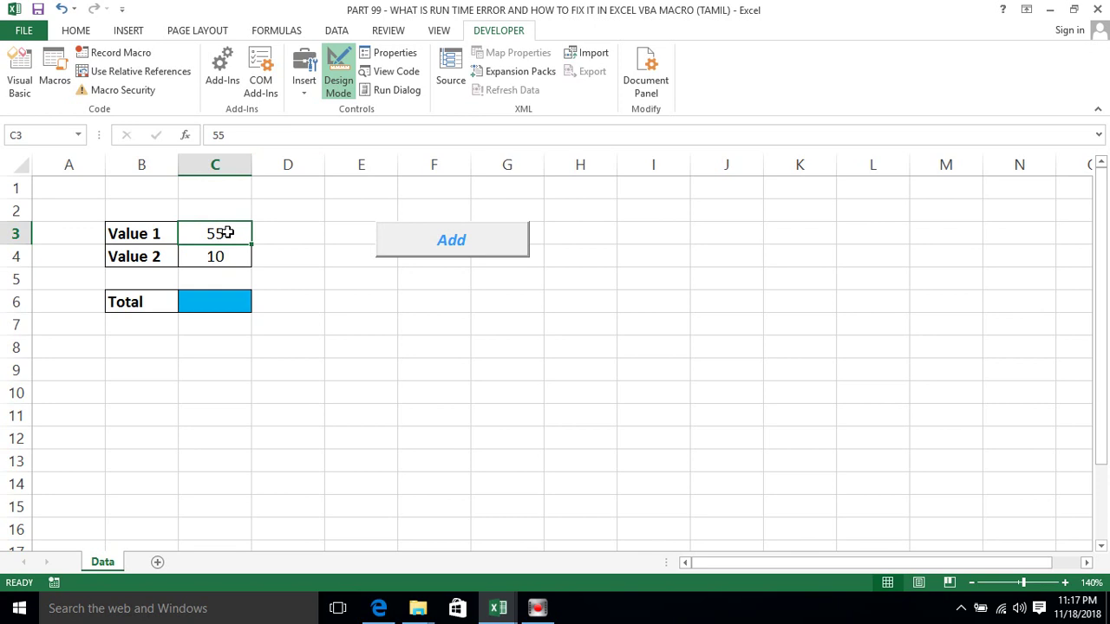
{"action": "left_click", "coordinate": [216, 256]}
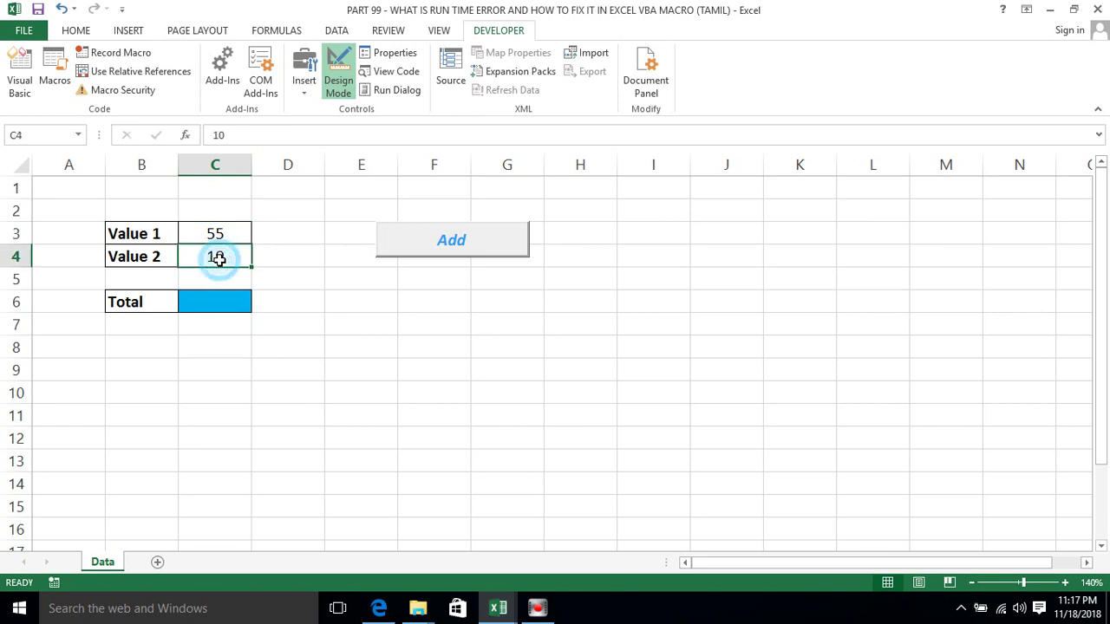
{"action": "key", "text": "alt+F11"}
{"action": "left_click", "coordinate": [423, 164]}
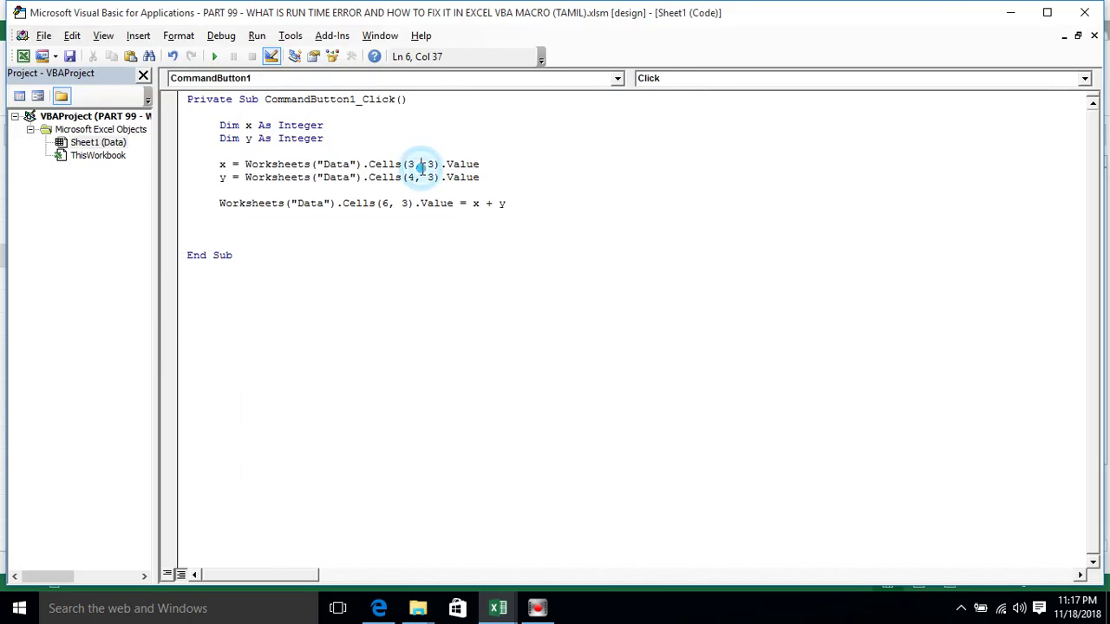
{"action": "key", "text": "alt+F11"}
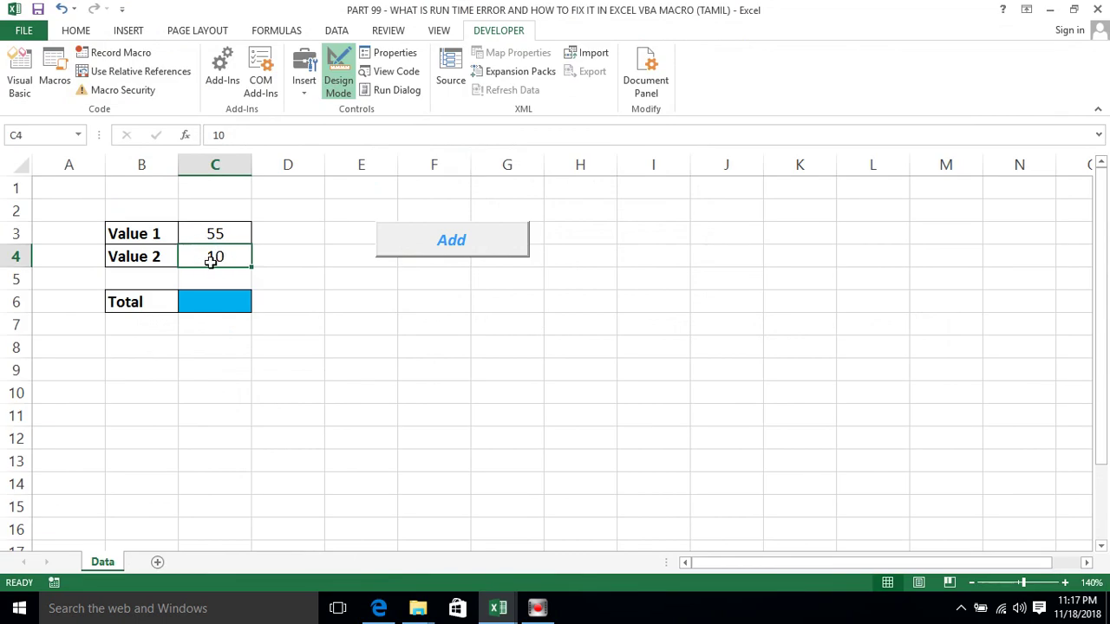
{"action": "left_click", "coordinate": [215, 257]}
{"action": "left_click", "coordinate": [216, 257]}
{"action": "left_click", "coordinate": [222, 257]}
{"action": "left_click", "coordinate": [223, 236]}
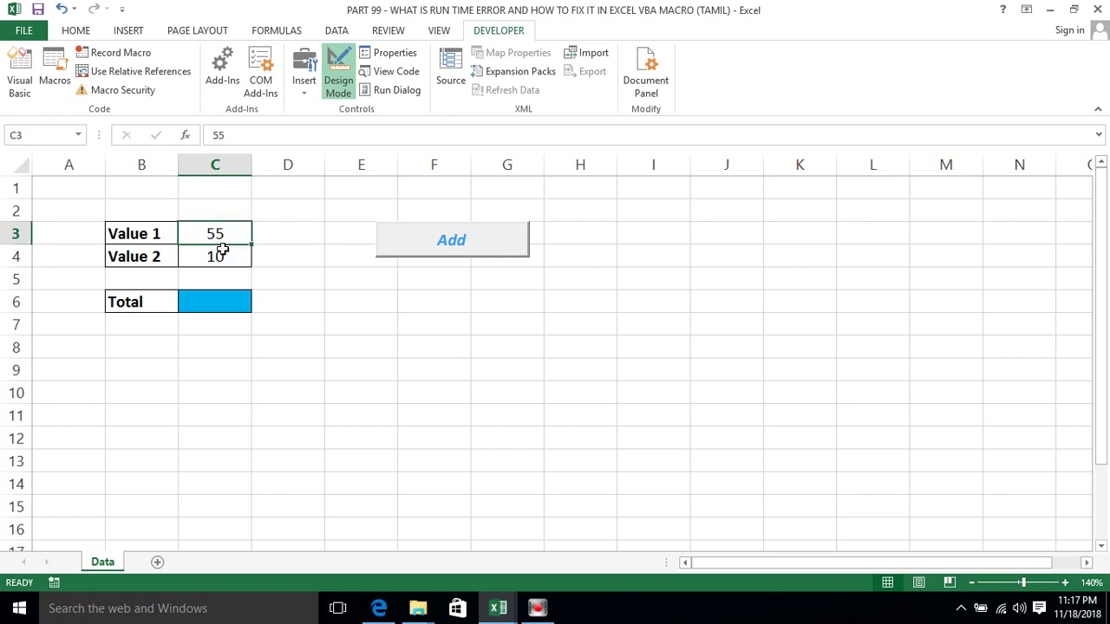
{"action": "left_click", "coordinate": [222, 257]}
{"action": "key", "text": "alt+F11"}
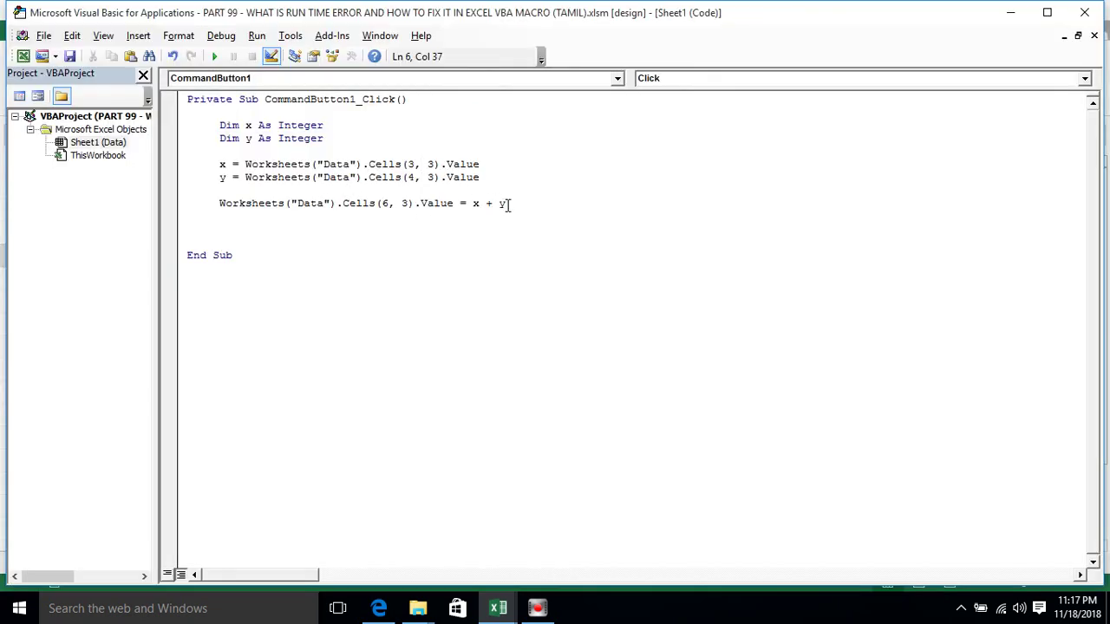
{"action": "left_click_drag", "start_coordinate": [505, 204], "coordinate": [473, 204]}
{"action": "left_click", "coordinate": [473, 205]}
{"action": "left_click_drag", "start_coordinate": [474, 203], "coordinate": [508, 204]}
{"action": "key", "text": "alt+F11"}
{"action": "left_click", "coordinate": [213, 304]}
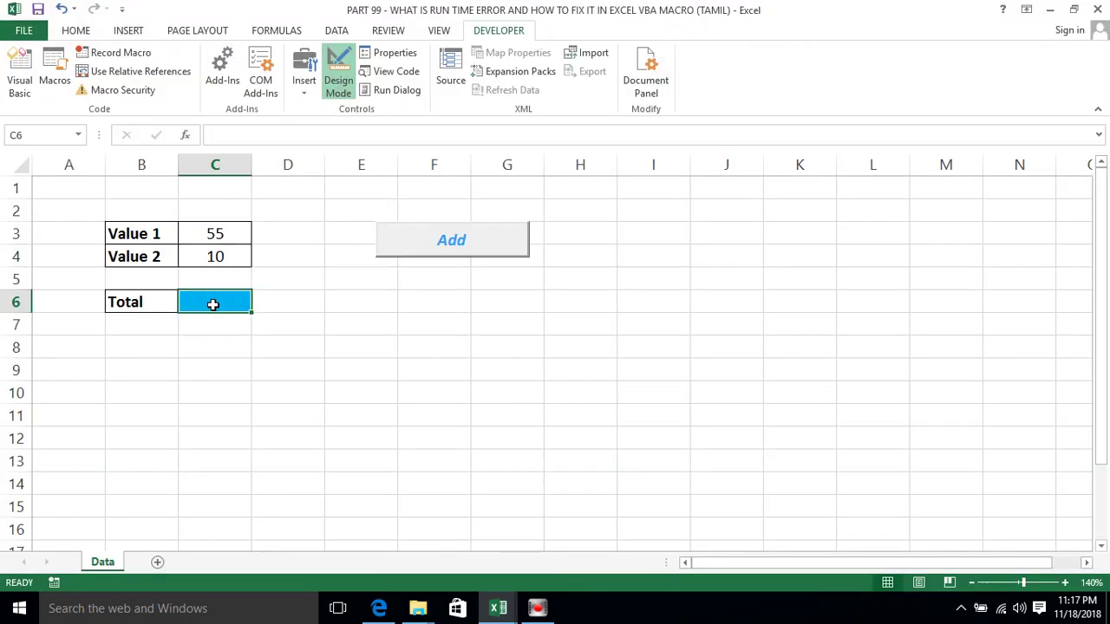
{"action": "key", "text": "alt+F11"}
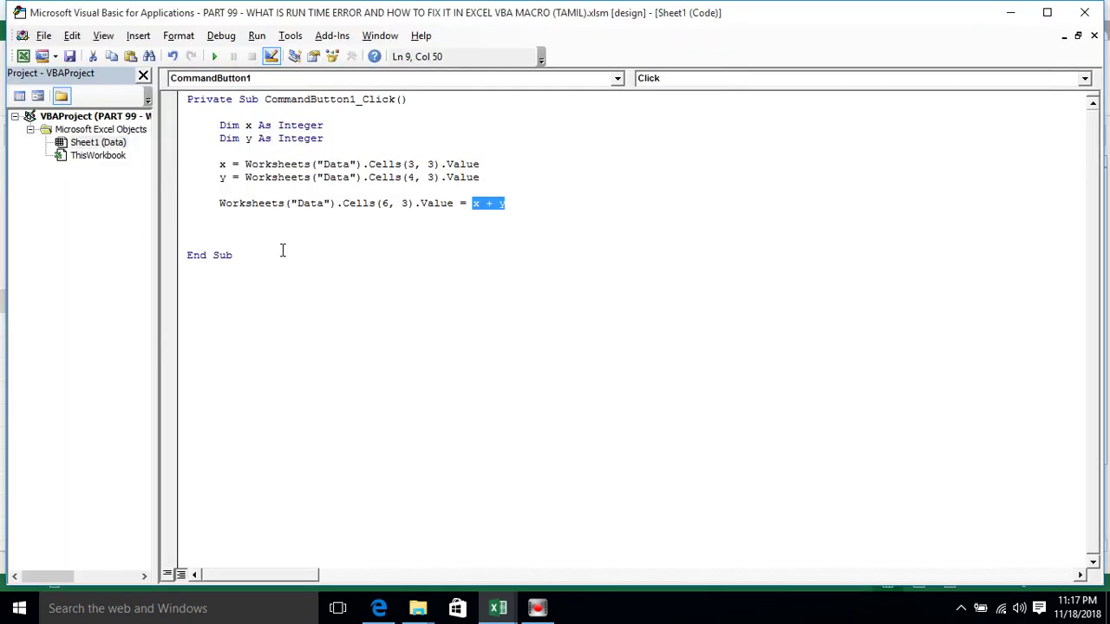
{"action": "left_click", "coordinate": [218, 236]}
{"action": "left_click", "coordinate": [231, 226]}
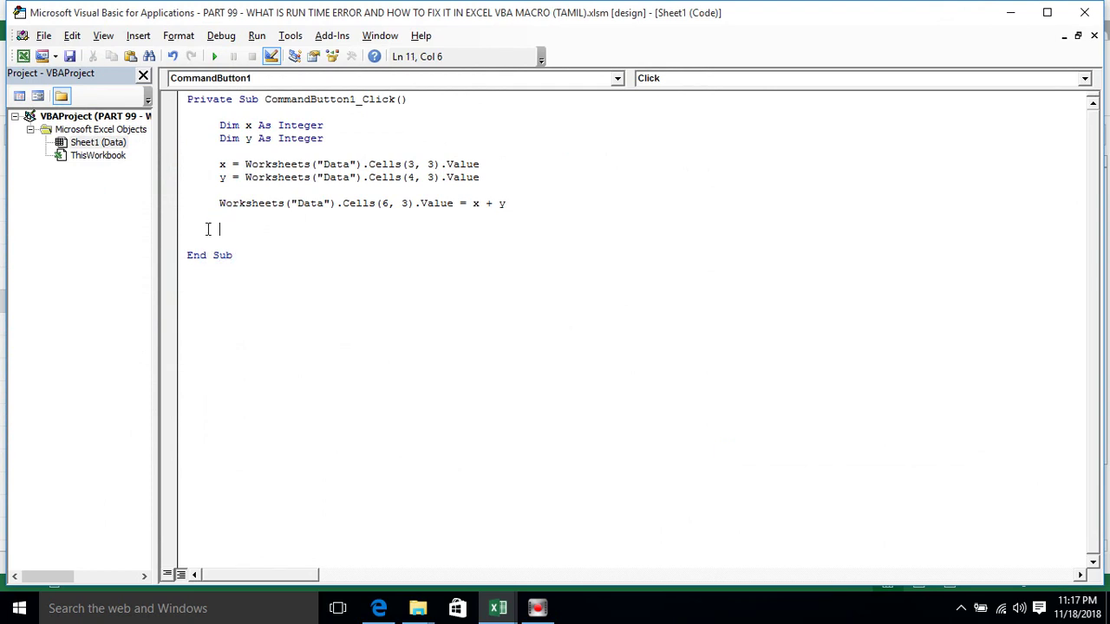
{"action": "left_click", "coordinate": [201, 232]}
{"action": "key", "text": "BackSpace"}
{"action": "key", "text": "BackSpace"}
{"action": "left_click", "coordinate": [197, 255]}
- Shrink the VBA editor and move it right so Value 1, Value 2 and Total show
{"action": "double_click", "coordinate": [552, 12]}
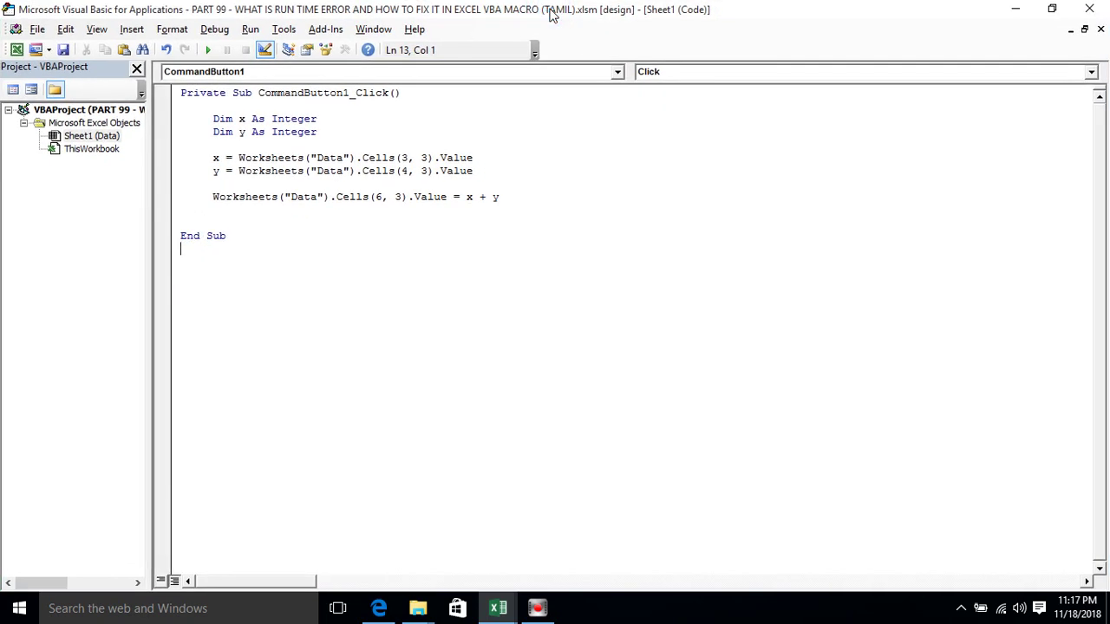
{"action": "double_click", "coordinate": [551, 12]}
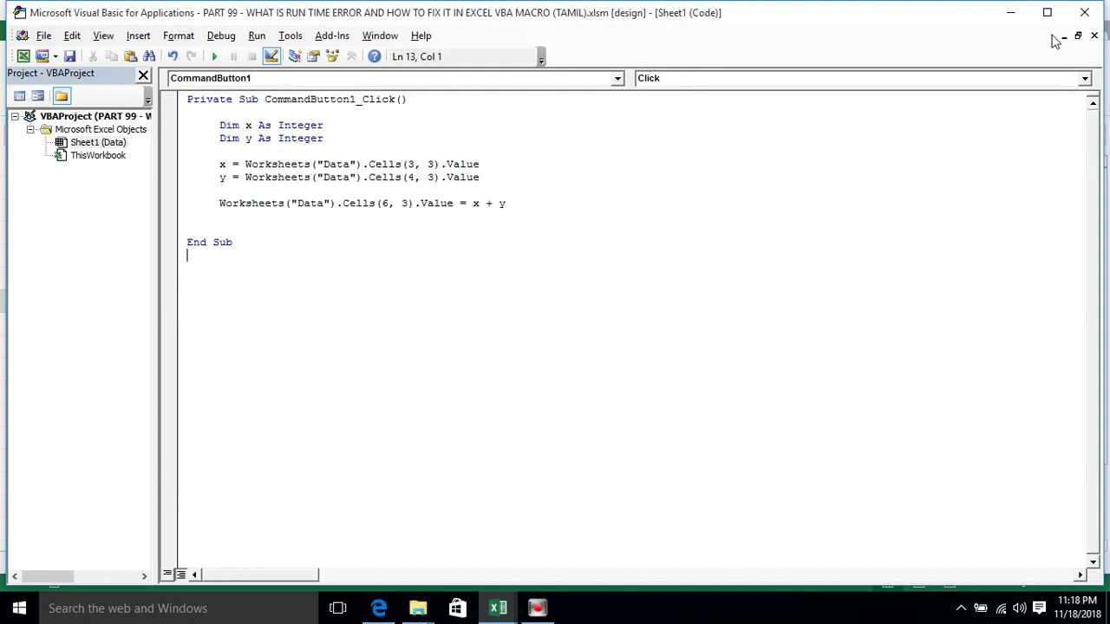
{"action": "left_click", "coordinate": [1079, 36]}
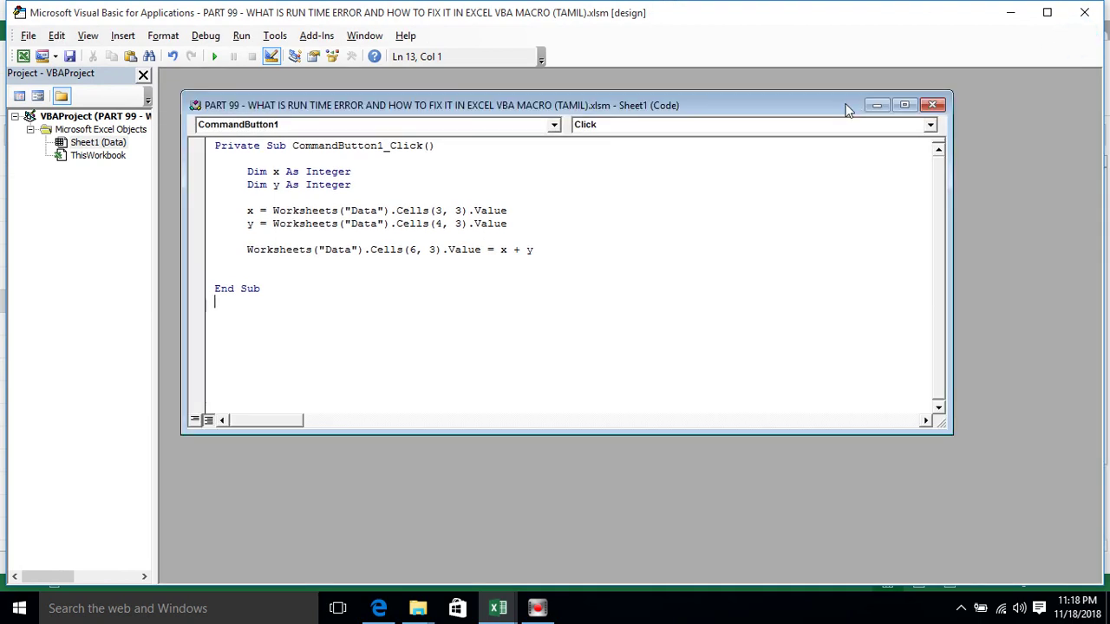
{"action": "left_click", "coordinate": [905, 105]}
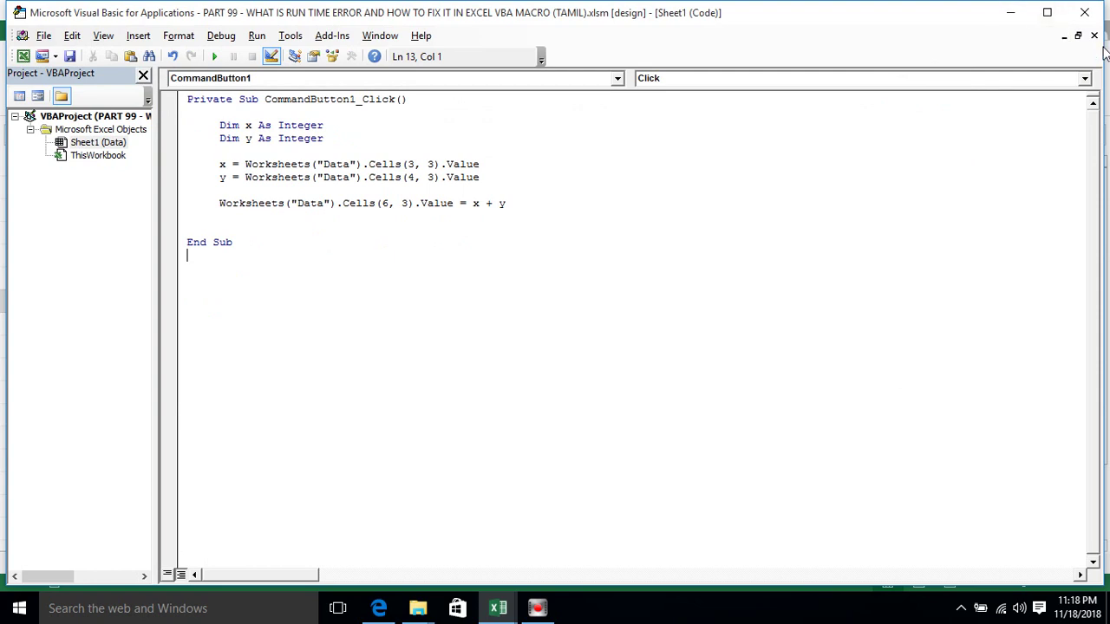
{"action": "left_click_drag", "start_coordinate": [1100, 52], "coordinate": [881, 53]}
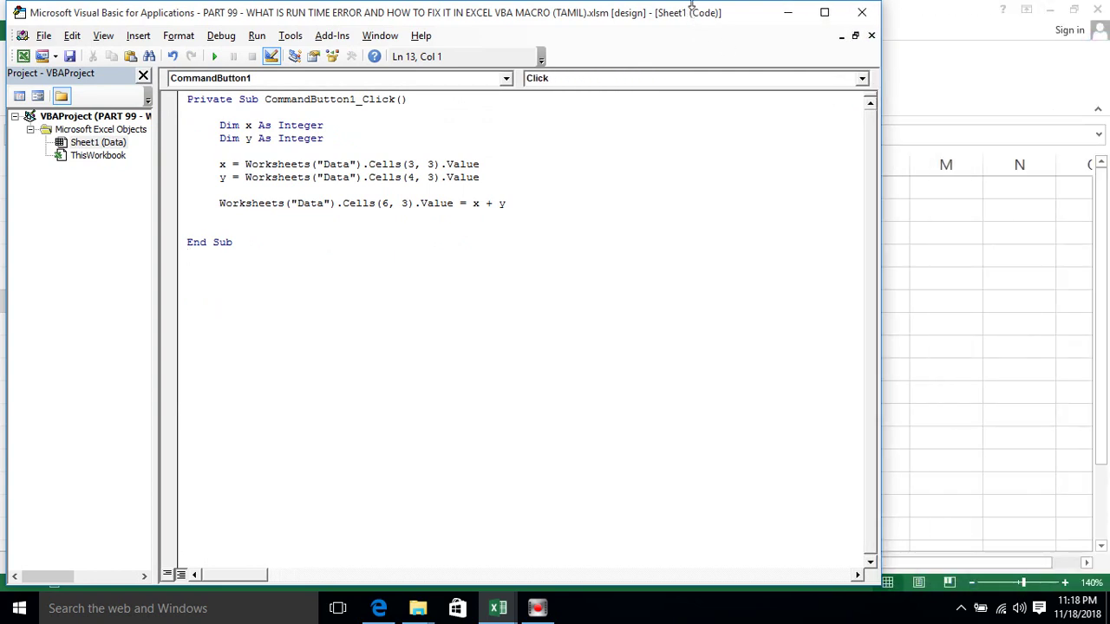
{"action": "left_click_drag", "start_coordinate": [694, 2], "coordinate": [704, 80]}
{"action": "mouse_move", "coordinate": [615, 96]}
{"action": "left_mouse_down"}
{"action": "mouse_move", "coordinate": [848, 44]}
{"action": "mouse_move", "coordinate": [899, 43]}
{"action": "left_mouse_up"}
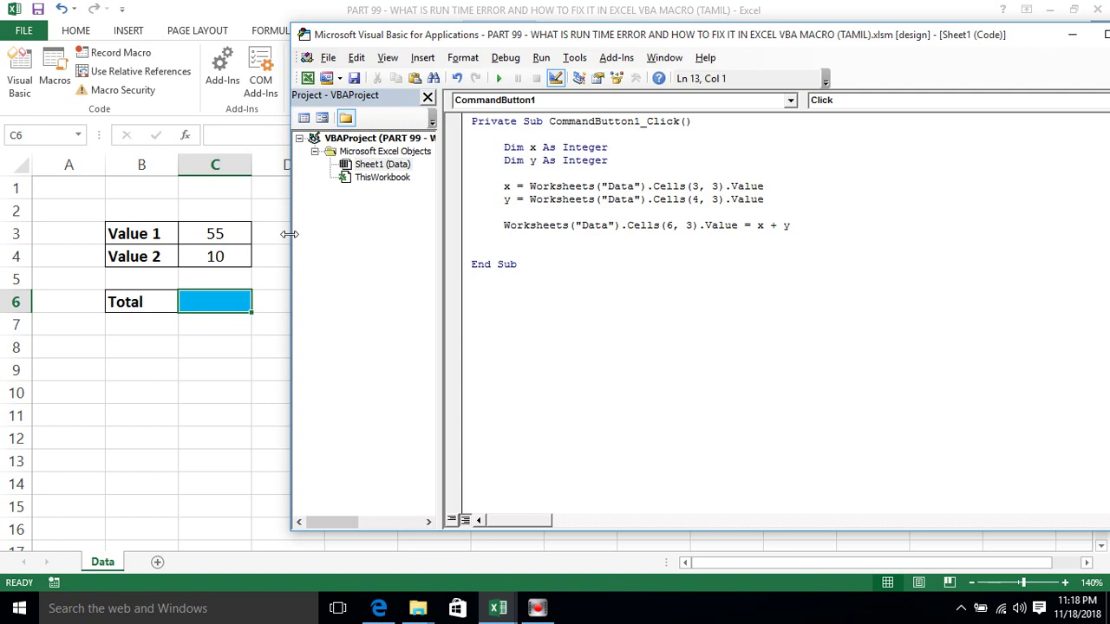
{"action": "left_click_drag", "start_coordinate": [289, 234], "coordinate": [383, 248]}
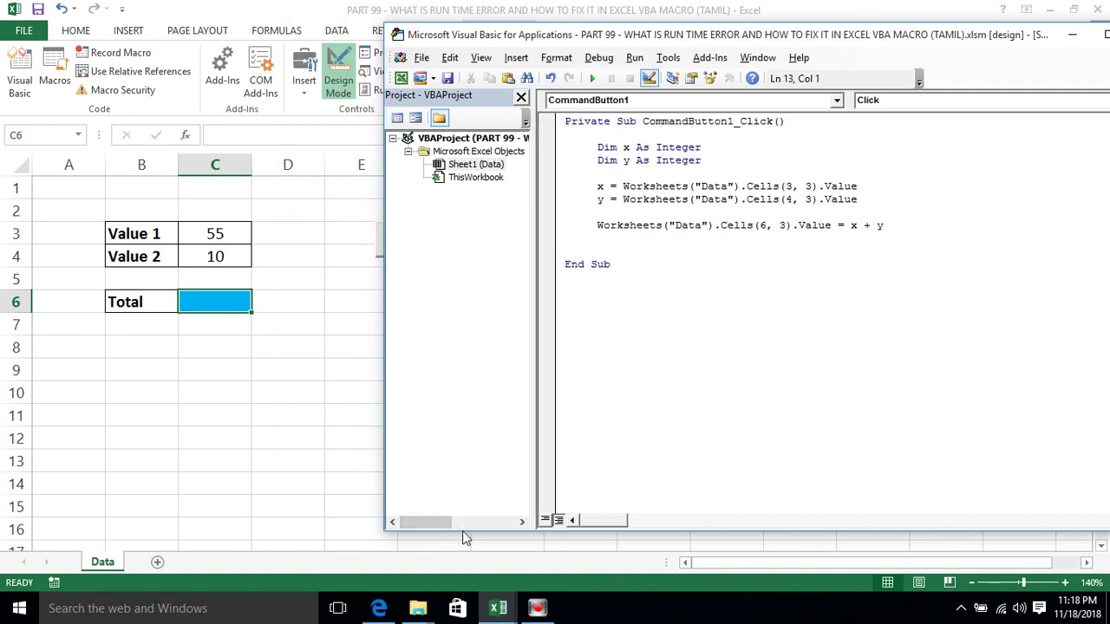
{"action": "left_click_drag", "start_coordinate": [464, 534], "coordinate": [465, 551]}
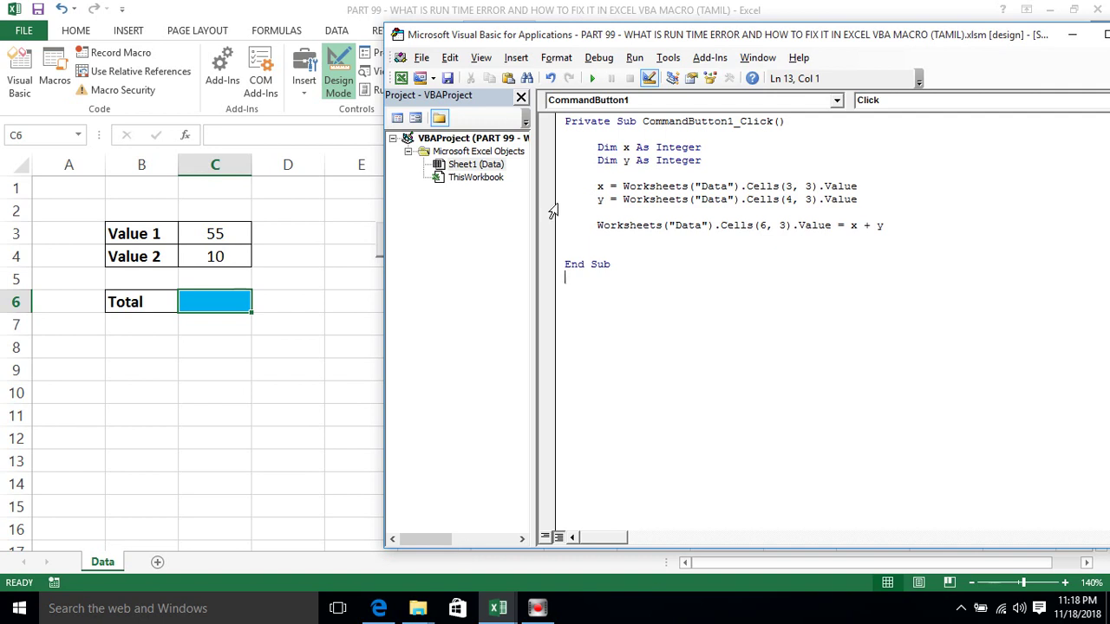
{"action": "left_click", "coordinate": [615, 147]}
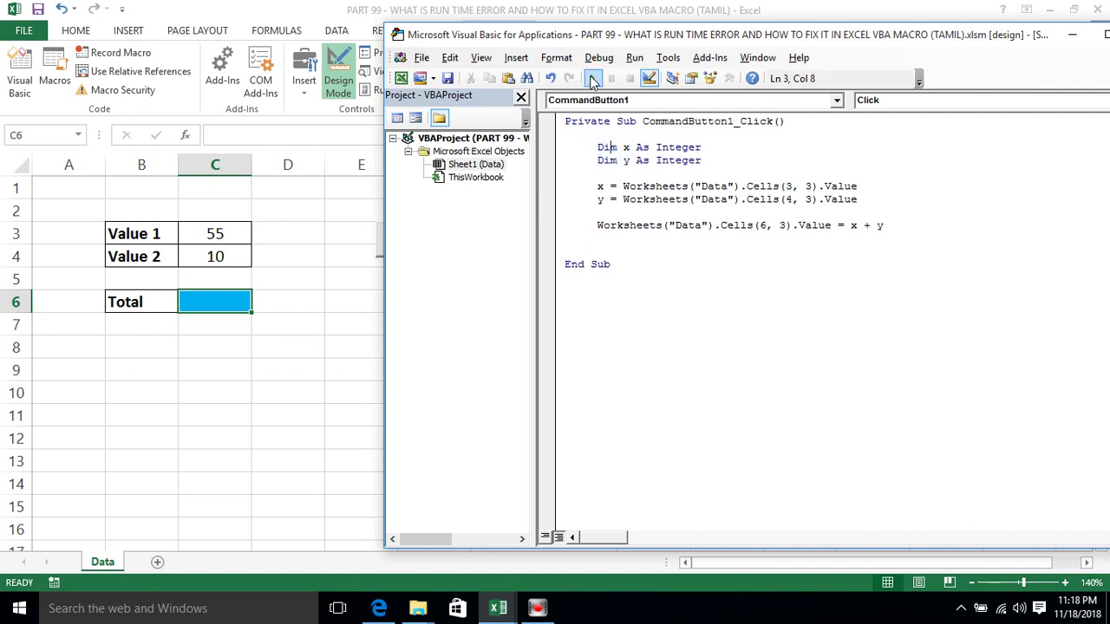
- Run the Add macro so C6 shows 65, then inspect the Cells(6, 3) reference
{"action": "left_click", "coordinate": [593, 78]}
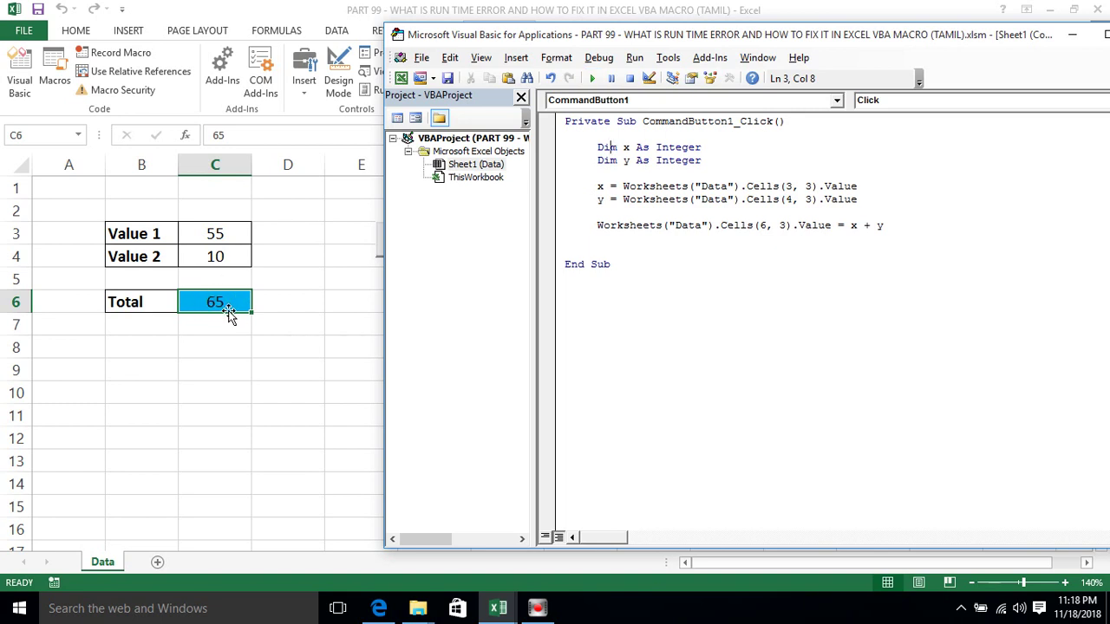
{"action": "left_click", "coordinate": [743, 221]}
{"action": "left_click", "coordinate": [767, 226]}
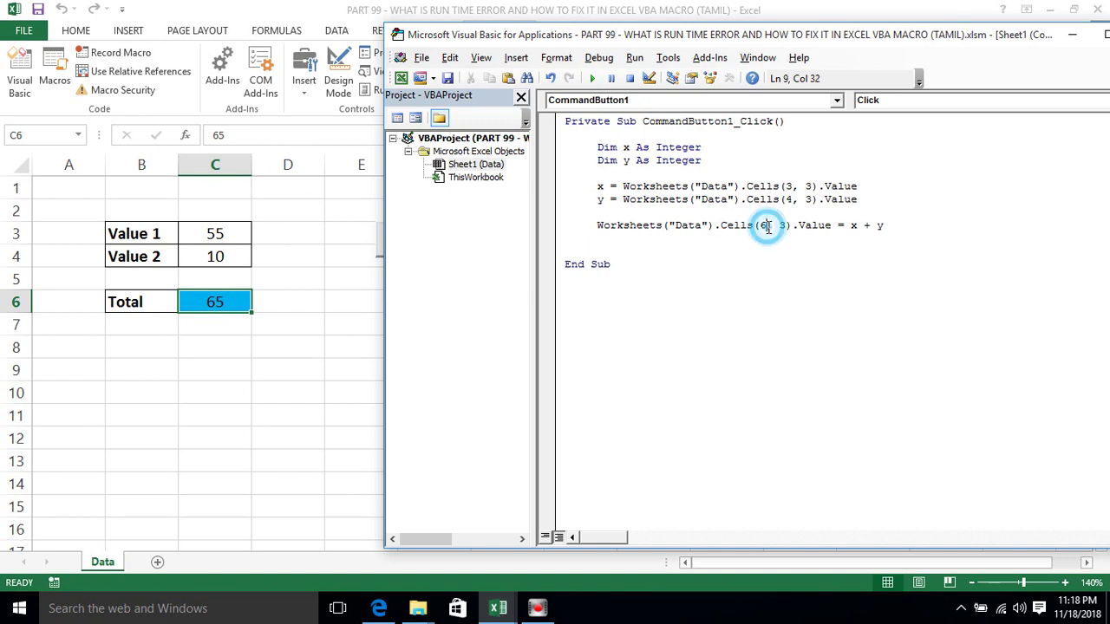
{"action": "left_click", "coordinate": [784, 225]}
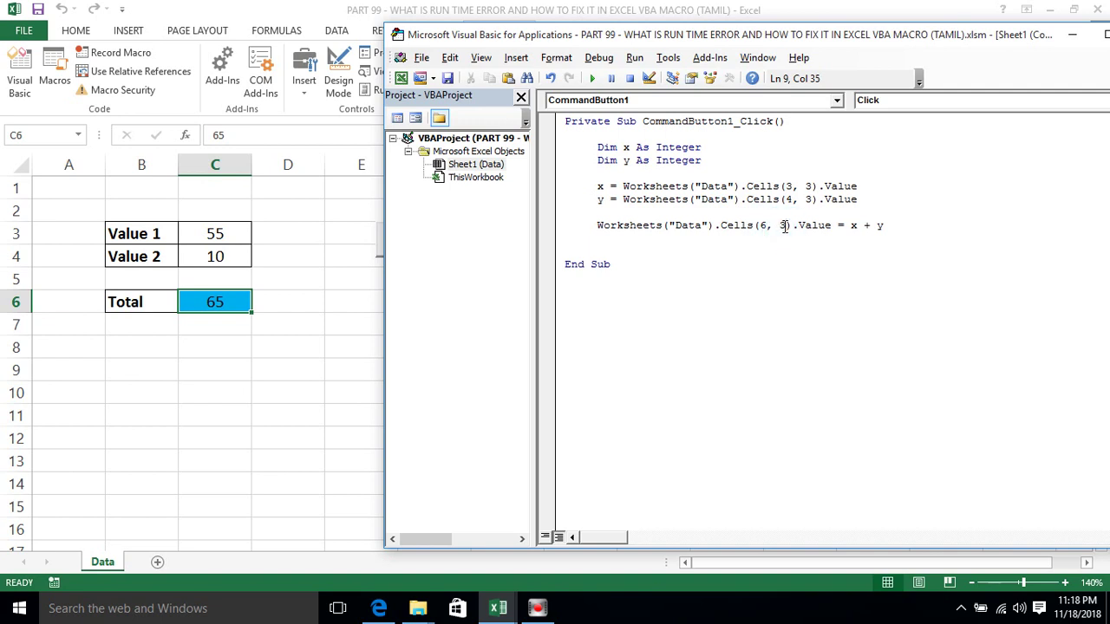
- Clear the 65 from the Total cell C6 on the worksheet
{"action": "left_click_drag", "start_coordinate": [784, 226], "coordinate": [758, 226]}
{"action": "left_click", "coordinate": [772, 226]}
{"action": "left_click", "coordinate": [762, 225]}
{"action": "left_click_drag", "start_coordinate": [763, 225], "coordinate": [788, 226]}
{"action": "left_click", "coordinate": [221, 326]}
{"action": "left_click", "coordinate": [233, 302]}
{"action": "key", "text": "Delete"}
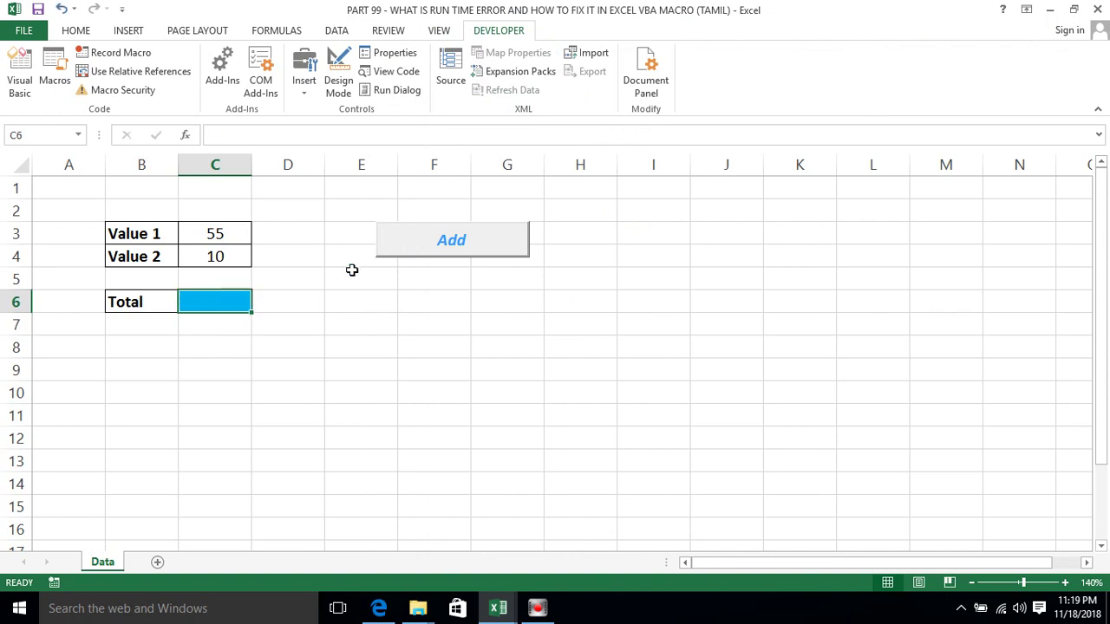
{"action": "left_click", "coordinate": [351, 271]}
- Change the macro's total line from Cells(6, 3) to Cells(0, 3)
{"action": "key", "text": "alt+F11"}
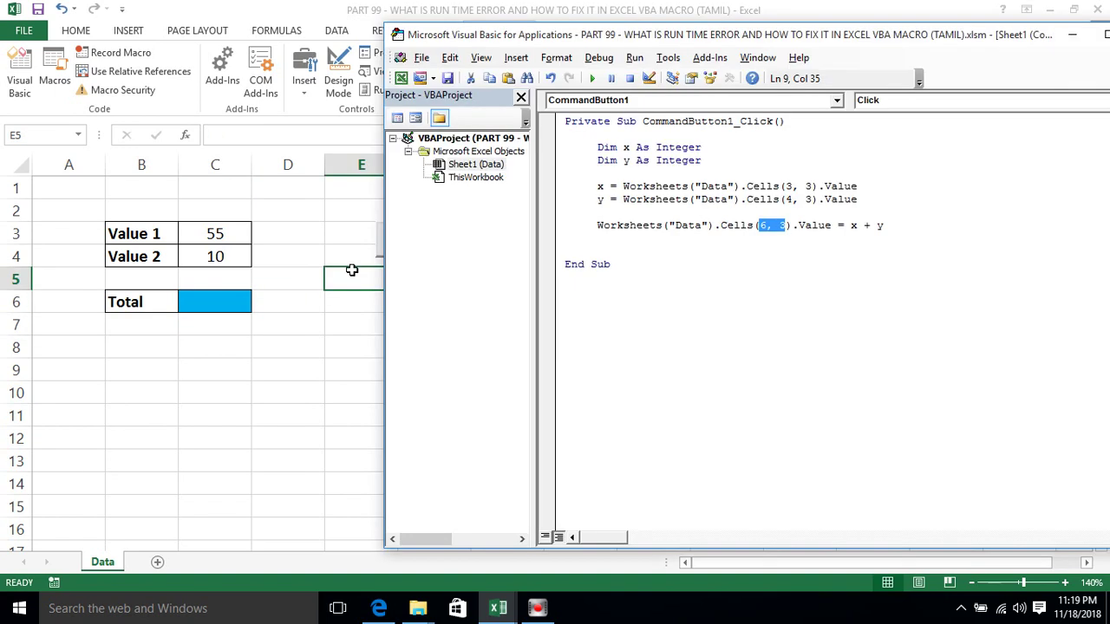
{"action": "left_click", "coordinate": [729, 239]}
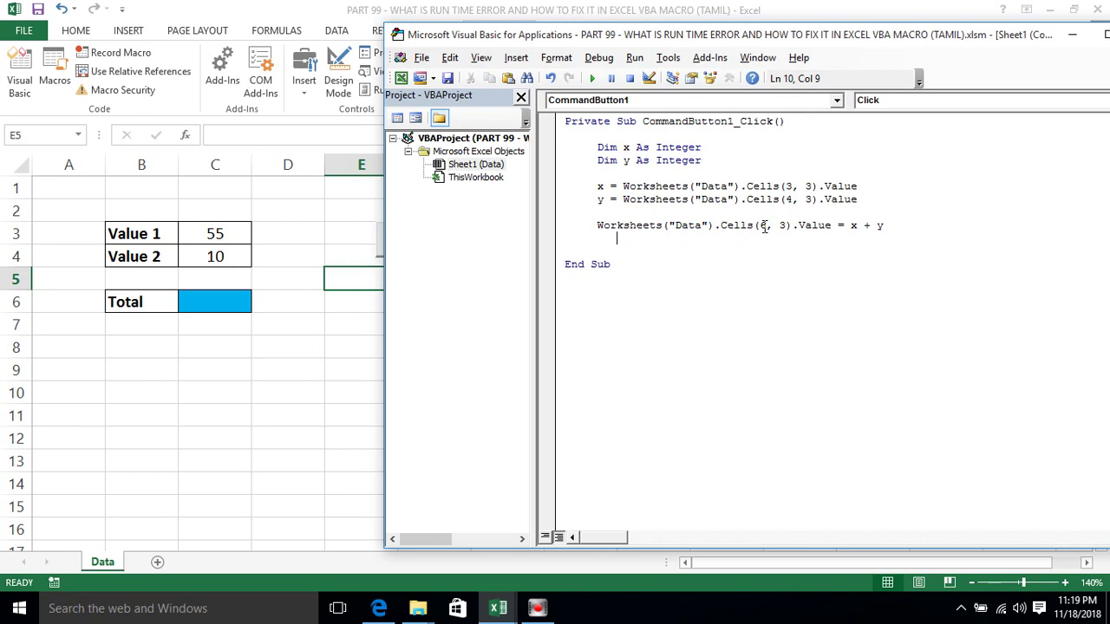
{"action": "left_click", "coordinate": [1106, 39]}
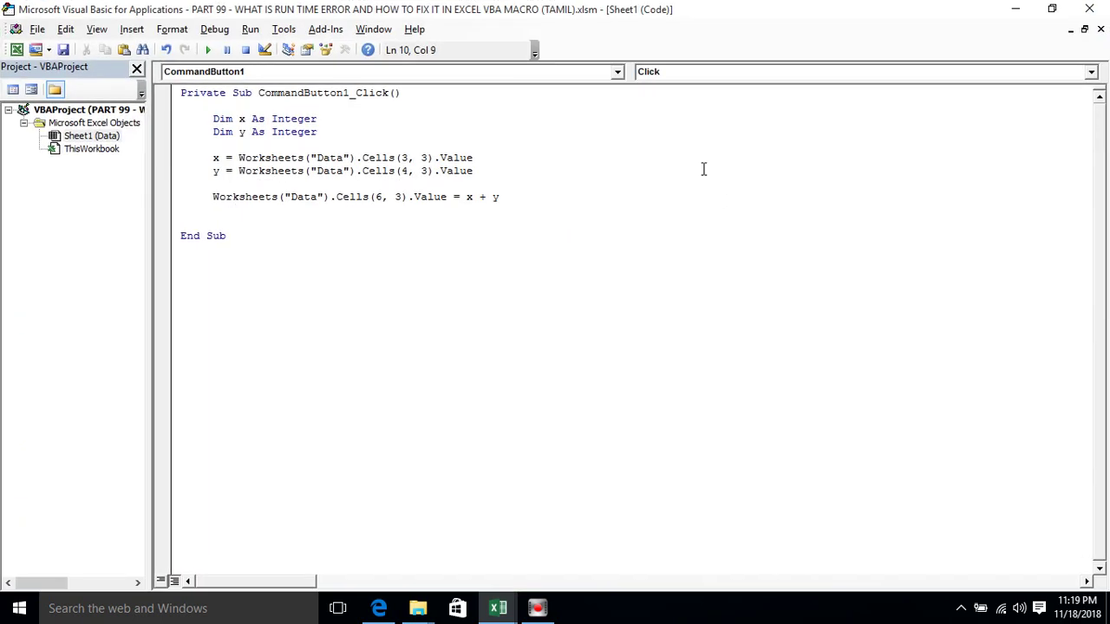
{"action": "left_click", "coordinate": [382, 197]}
{"action": "key", "text": "BackSpace"}
{"action": "type", "text": "0"}
{"action": "left_click", "coordinate": [1052, 9]}
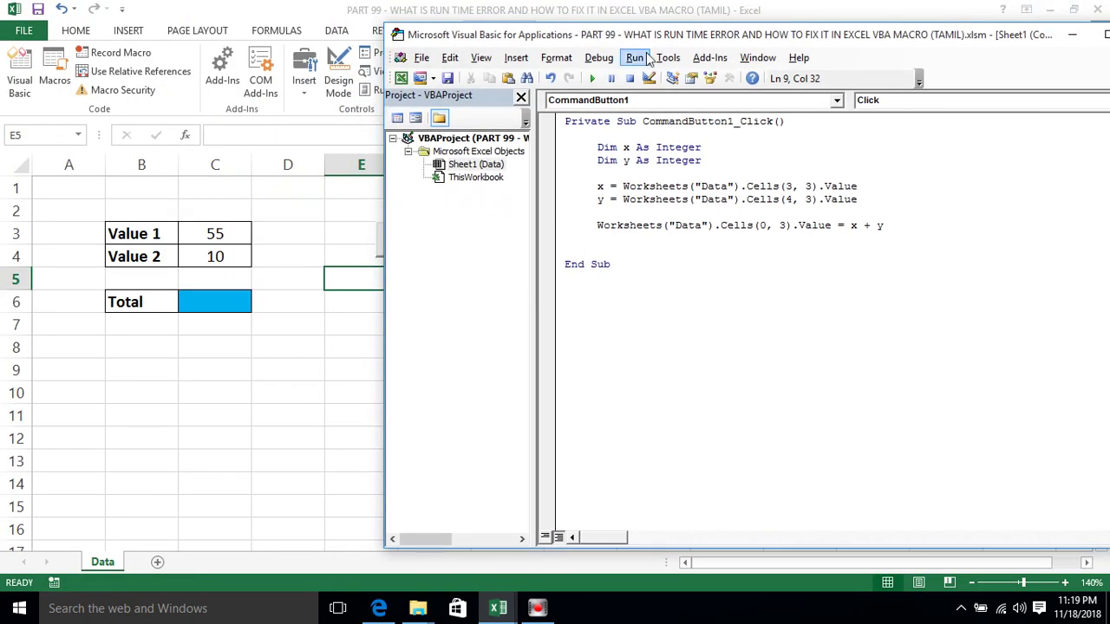
{"action": "left_click", "coordinate": [45, 182]}
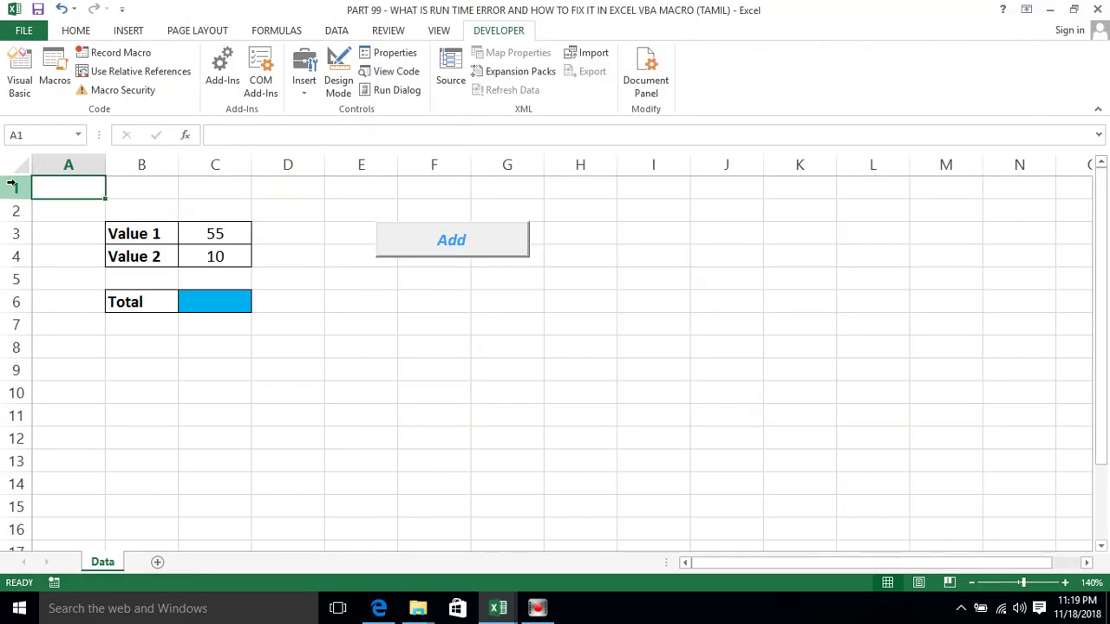
- Run the macro with Cells(0, 3) and dismiss the resulting run-time error '1004'
{"action": "left_click", "coordinate": [12, 185]}
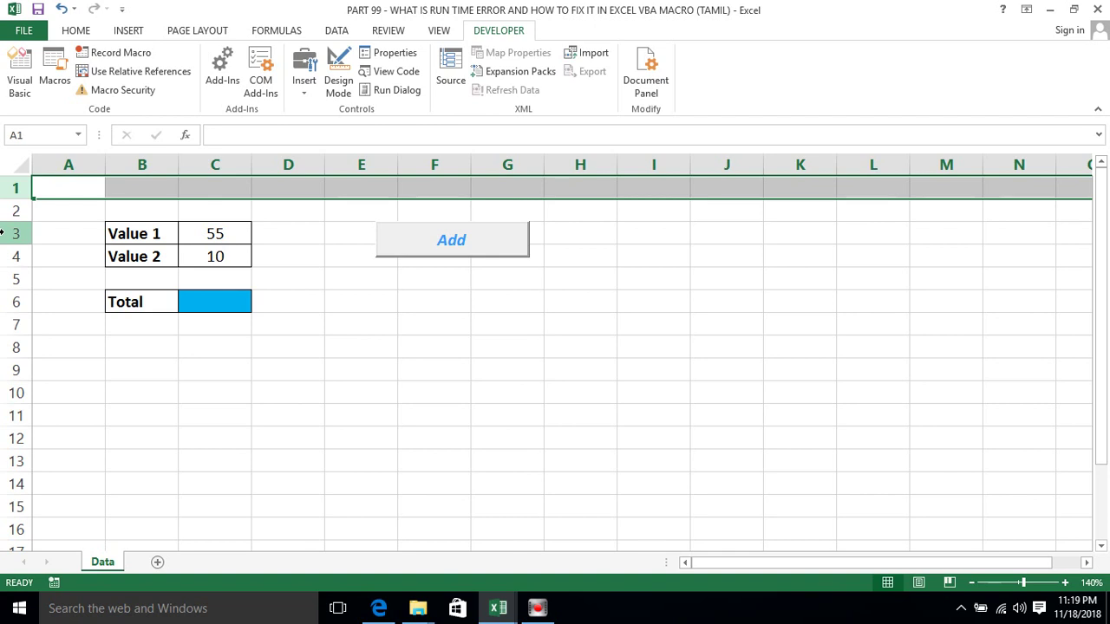
{"action": "left_click", "coordinate": [64, 393]}
{"action": "key", "text": "alt+Tab"}
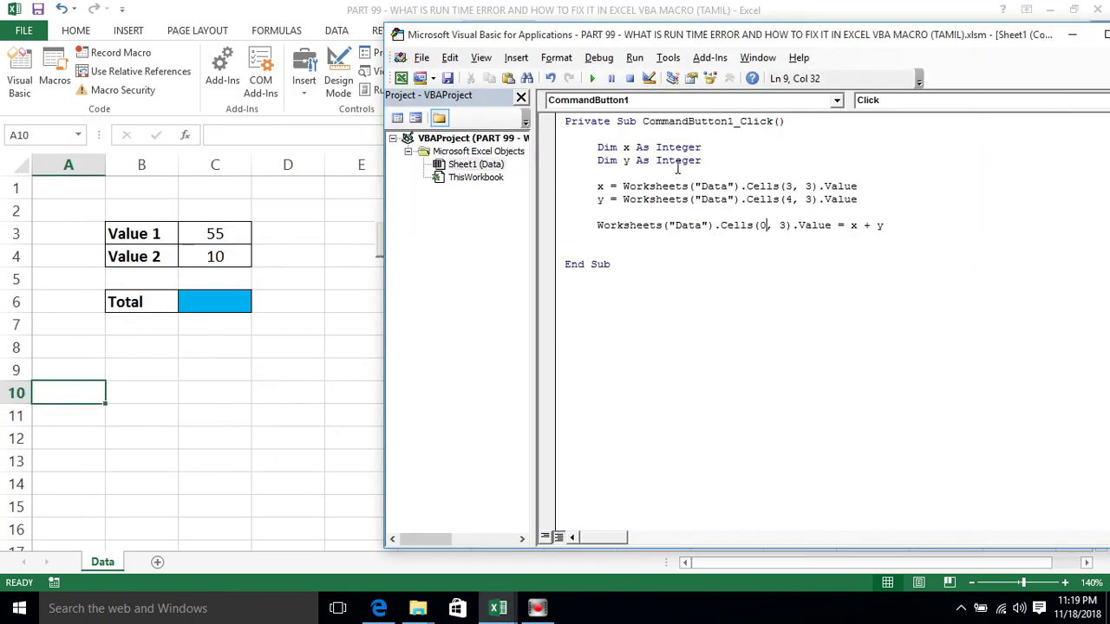
{"action": "left_click", "coordinate": [677, 173]}
{"action": "left_click", "coordinate": [595, 80]}
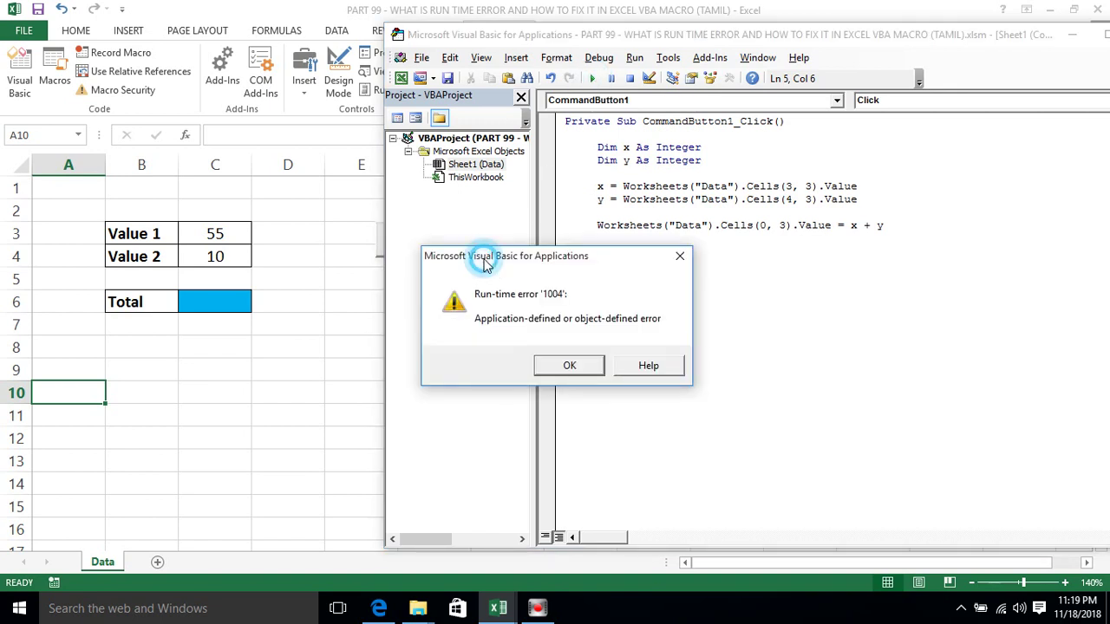
{"action": "left_click_drag", "start_coordinate": [484, 259], "coordinate": [449, 225]}
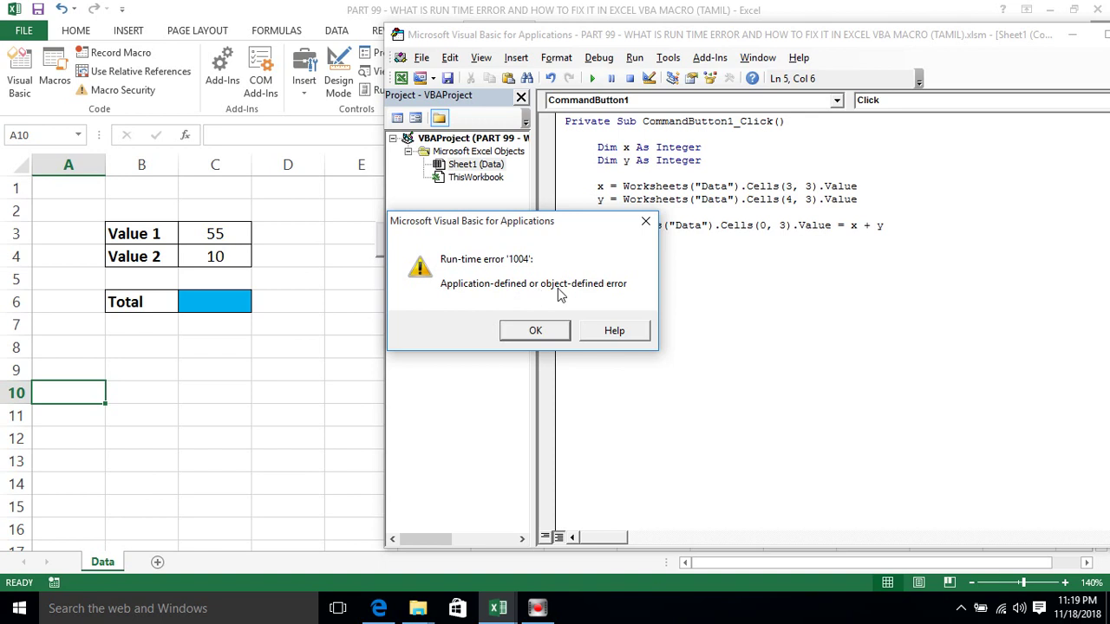
{"action": "left_click", "coordinate": [538, 330]}
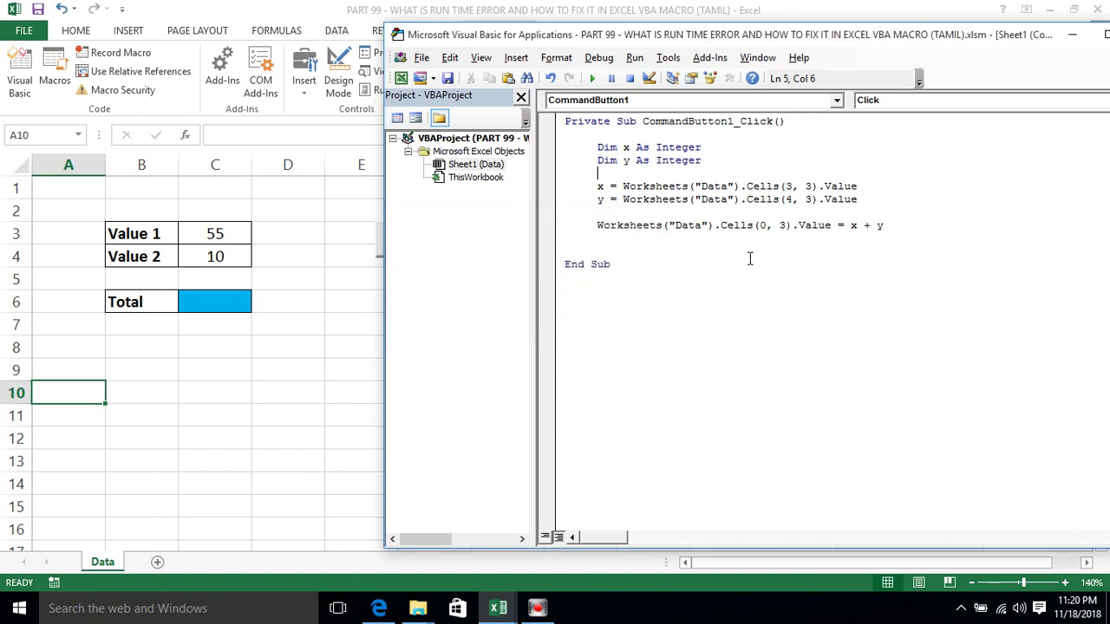
- Change the total line from Cells(0, 3) back to Cells(6, 3)
{"action": "left_click", "coordinate": [766, 225]}
{"action": "key", "text": "BackSpace"}
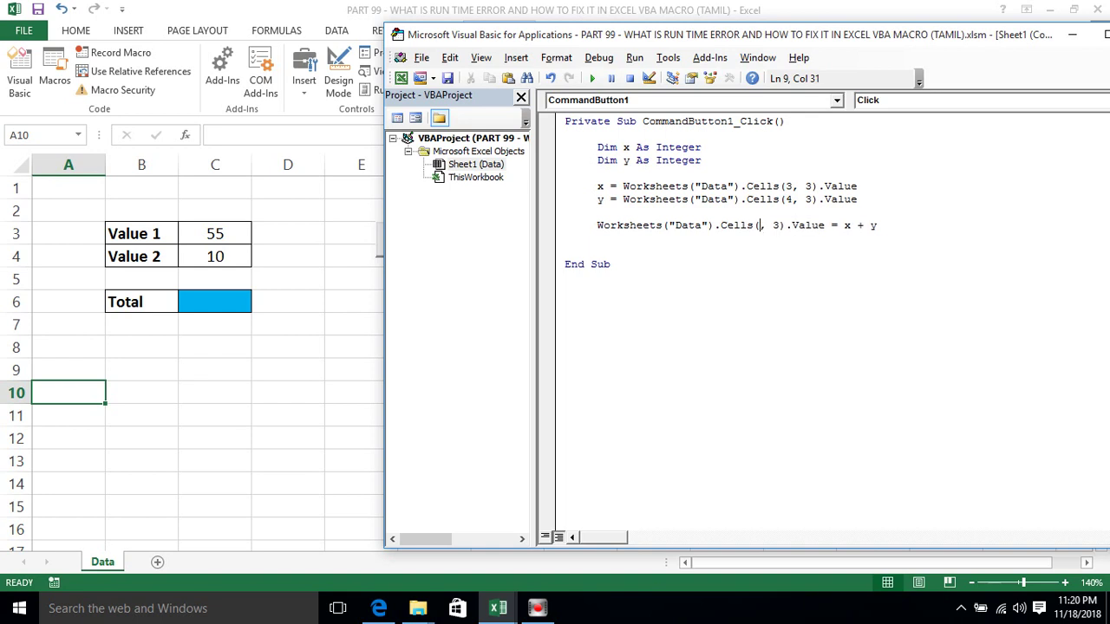
{"action": "type", "text": "1"}
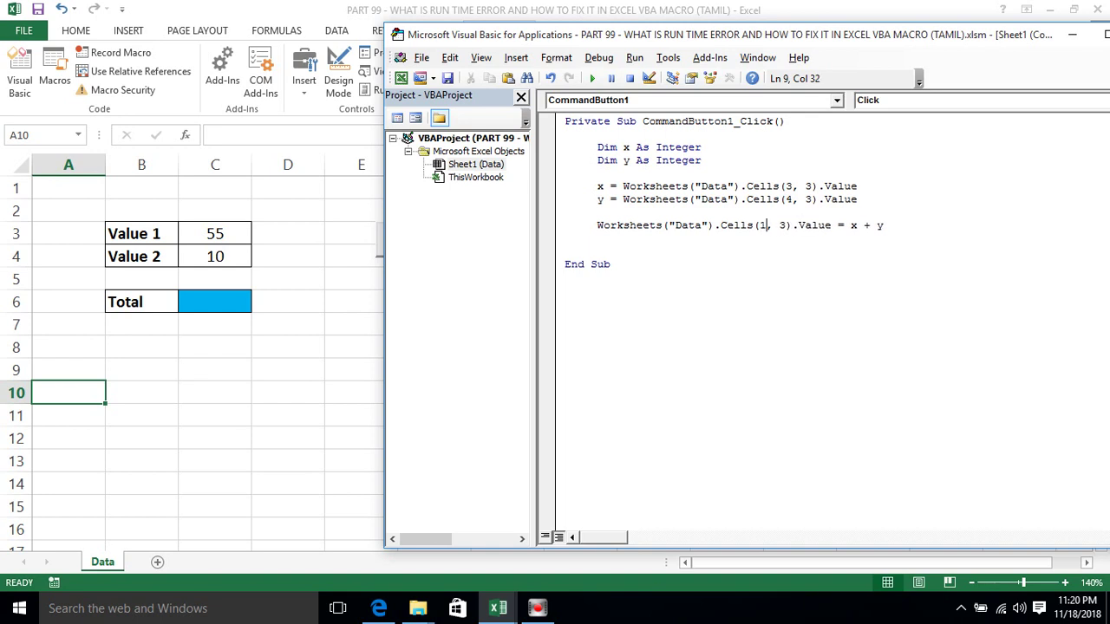
{"action": "key", "text": "BackSpace"}
{"action": "type", "text": "6"}
- Run the macro, confirm Total shows 65, then clear C6 again
{"action": "left_click", "coordinate": [592, 78]}
{"action": "left_click", "coordinate": [213, 307]}
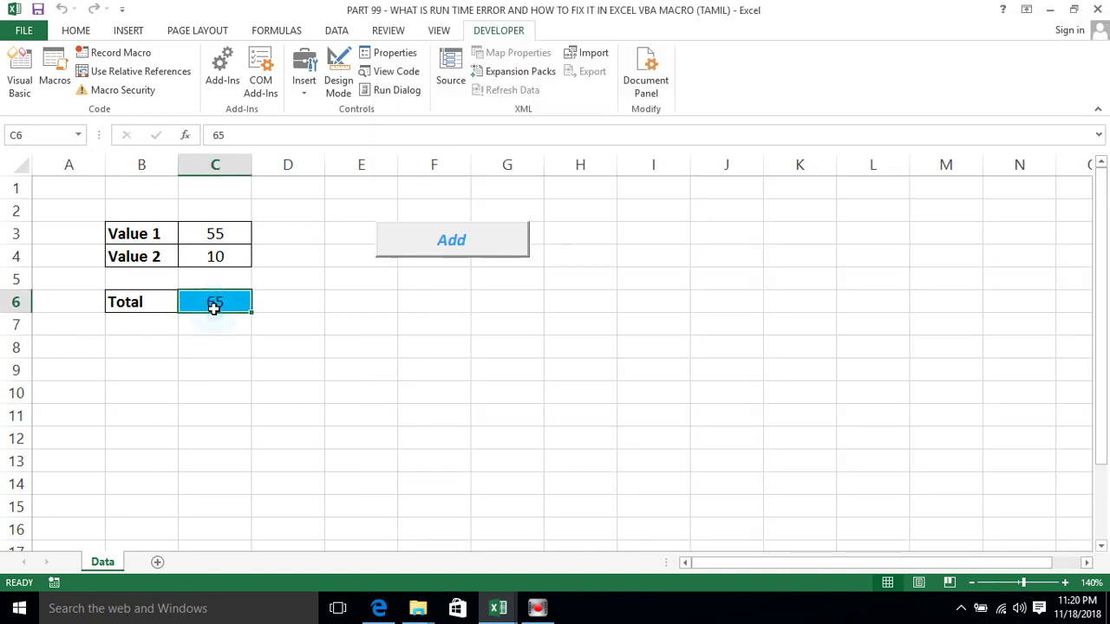
{"action": "key", "text": "Delete"}
{"action": "left_click", "coordinate": [284, 339]}
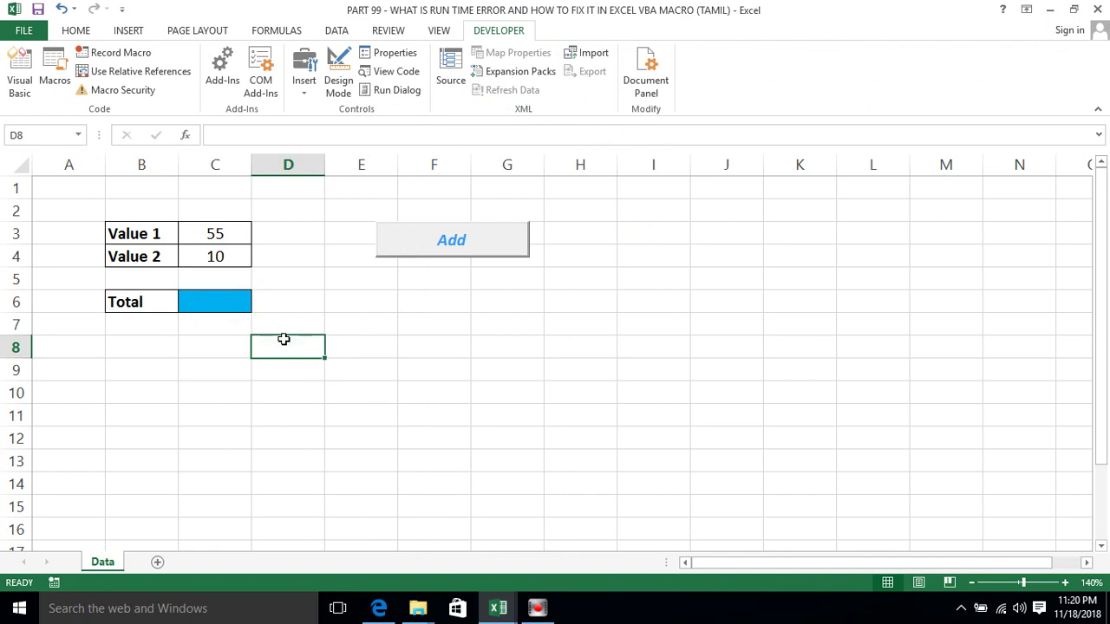
{"action": "key", "text": "alt+F11"}
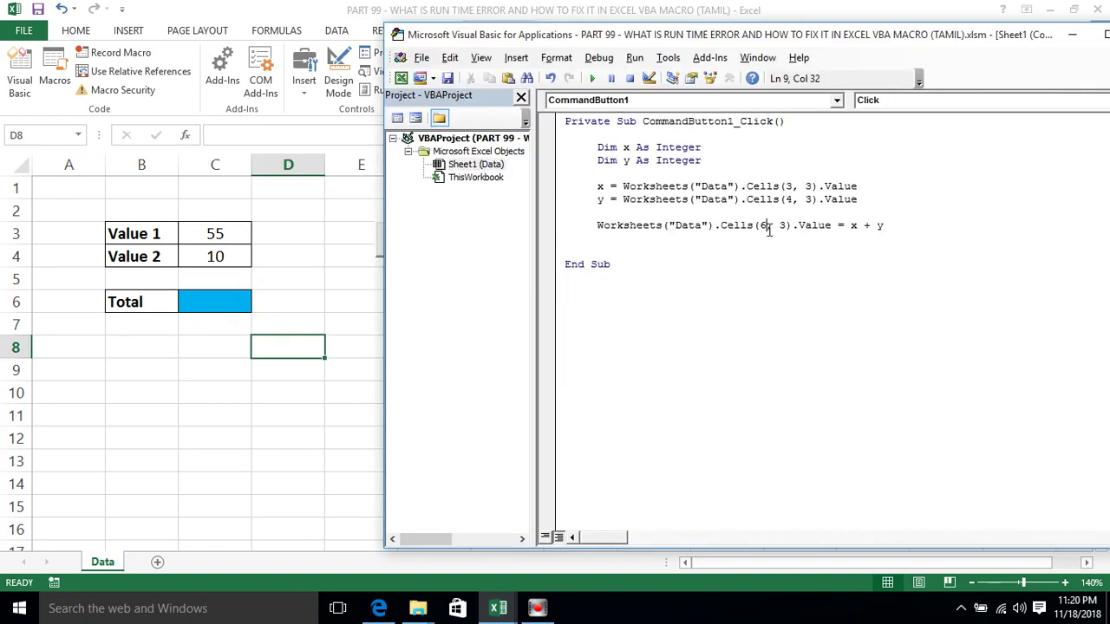
- Change Cells(6, 3) to Cells(6, 0), run the macro and dismiss error '1004'
{"action": "left_click", "coordinate": [784, 225]}
{"action": "key", "text": "BackSpace"}
{"action": "type", "text": "0"}
{"action": "left_click", "coordinate": [789, 254]}
{"action": "left_click", "coordinate": [590, 78]}
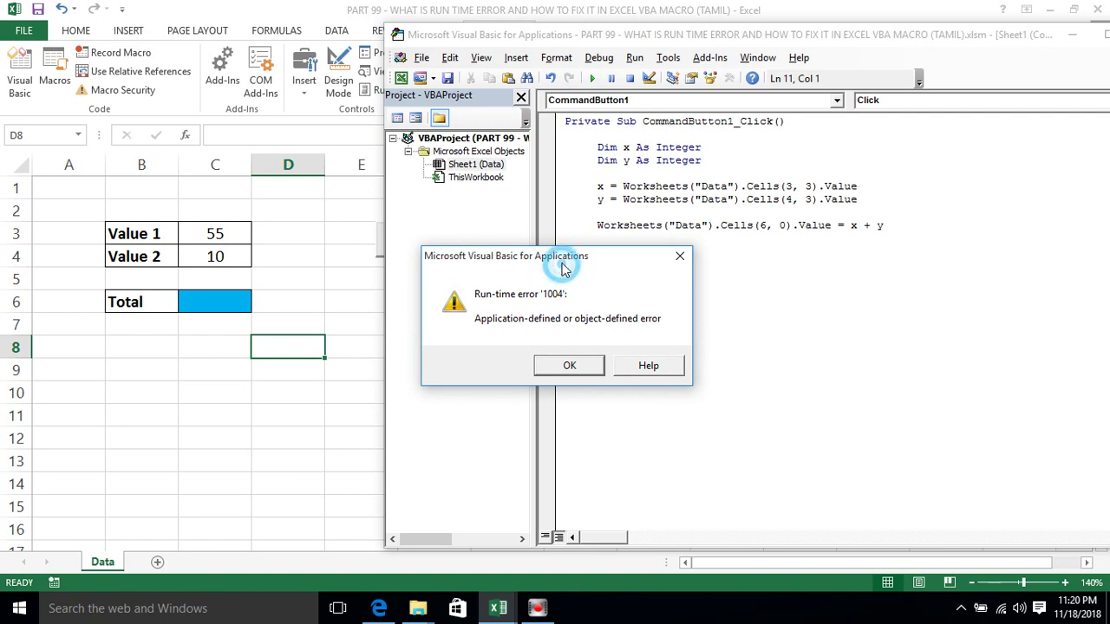
{"action": "left_click_drag", "start_coordinate": [563, 272], "coordinate": [533, 246]}
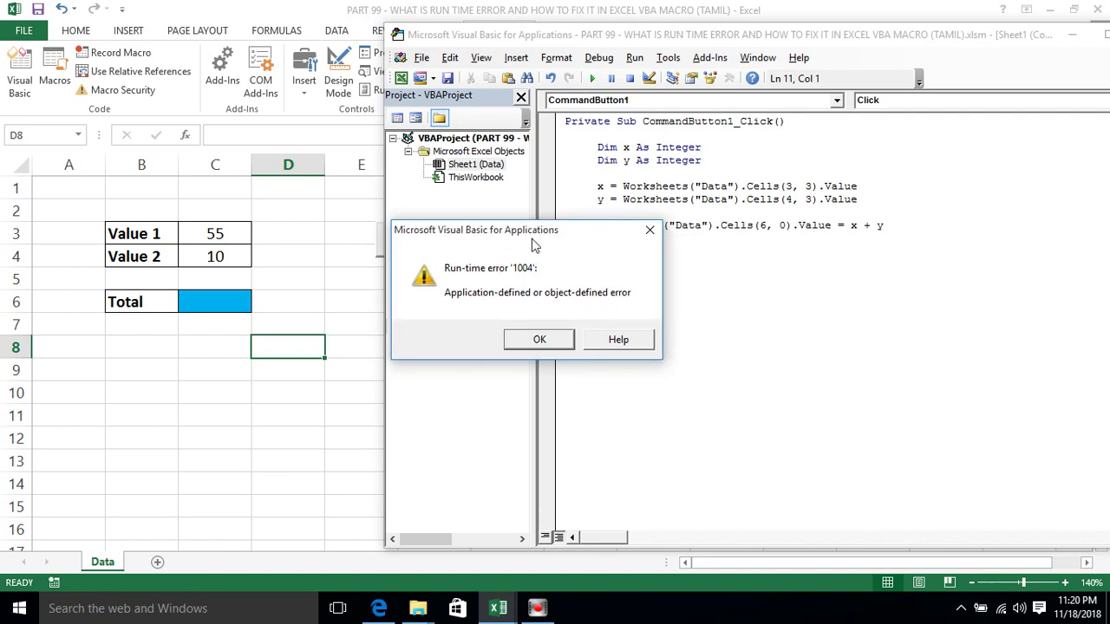
{"action": "left_click", "coordinate": [539, 340]}
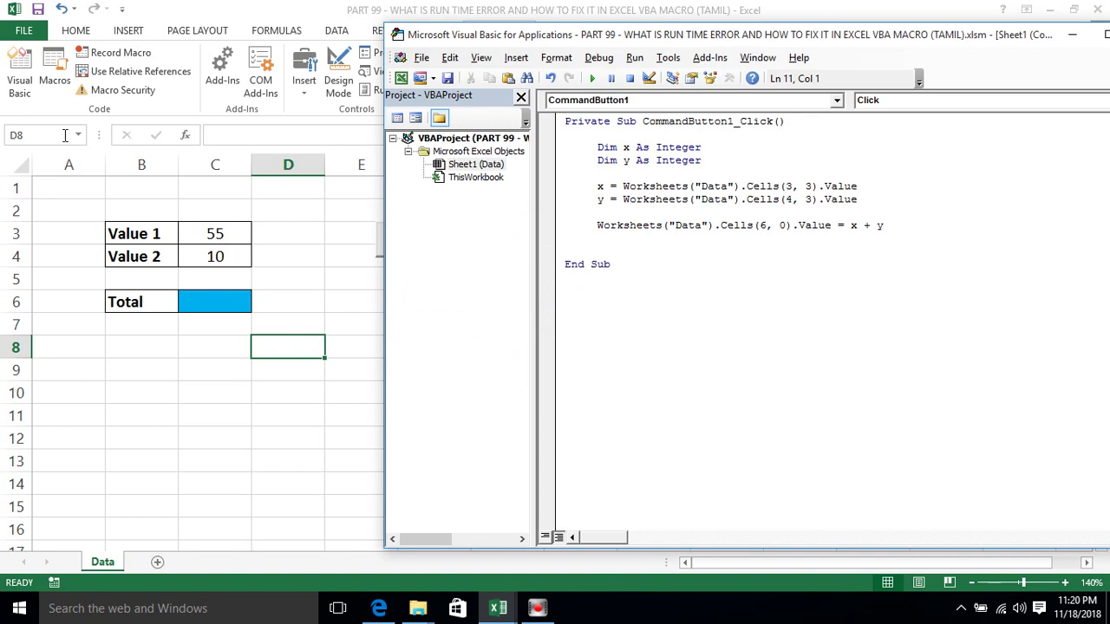
- Select column A, then cells A1 and B1, and return to the macro code
{"action": "left_click", "coordinate": [65, 165]}
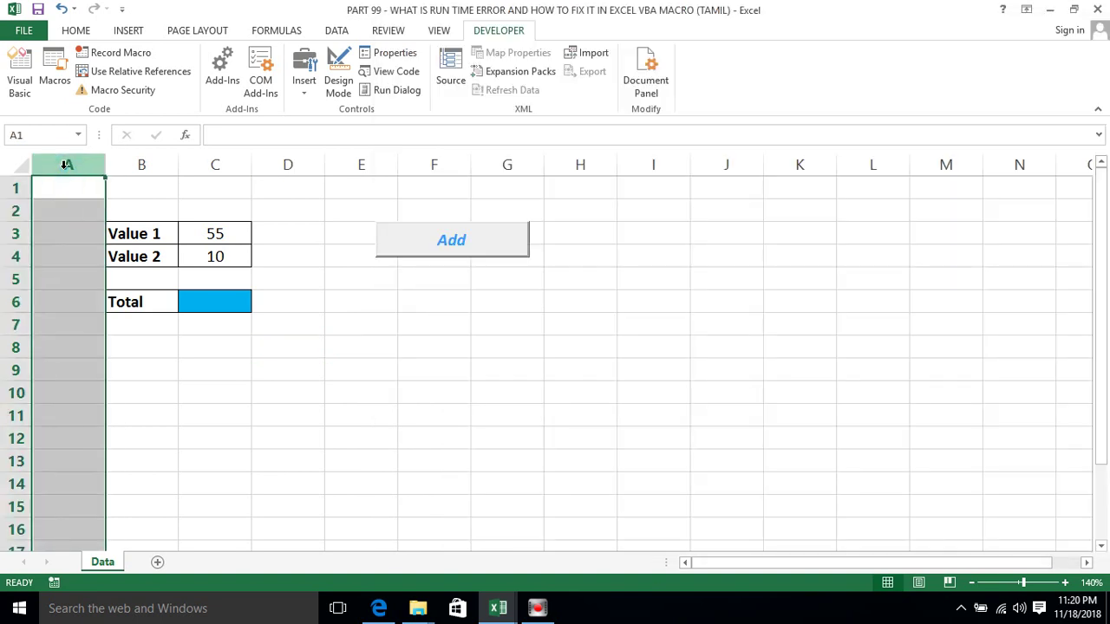
{"action": "left_click", "coordinate": [68, 190]}
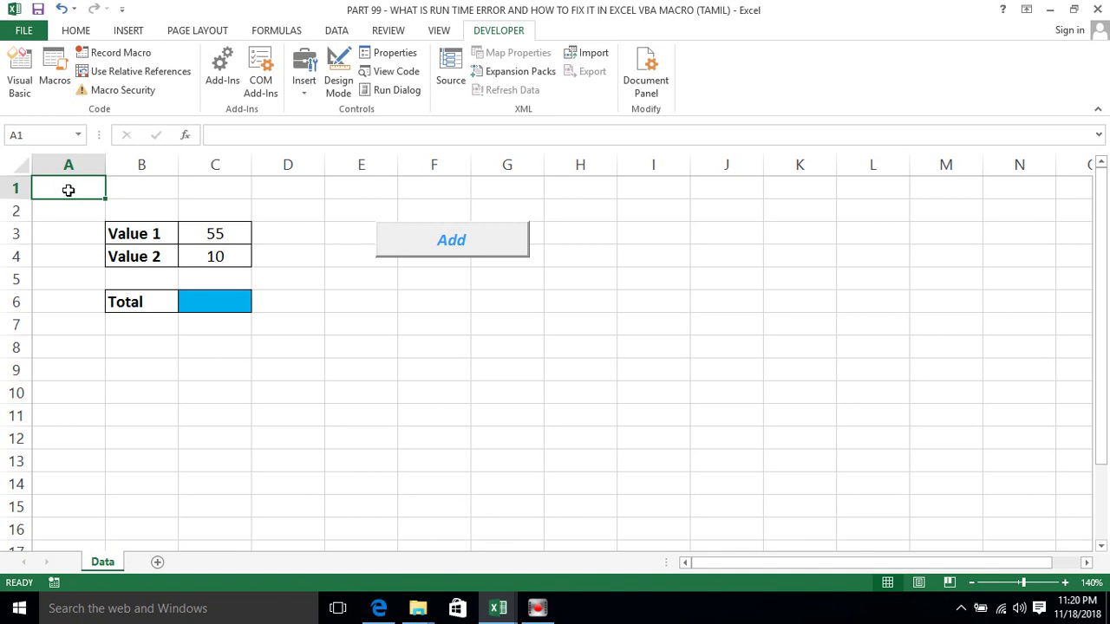
{"action": "left_click", "coordinate": [133, 190]}
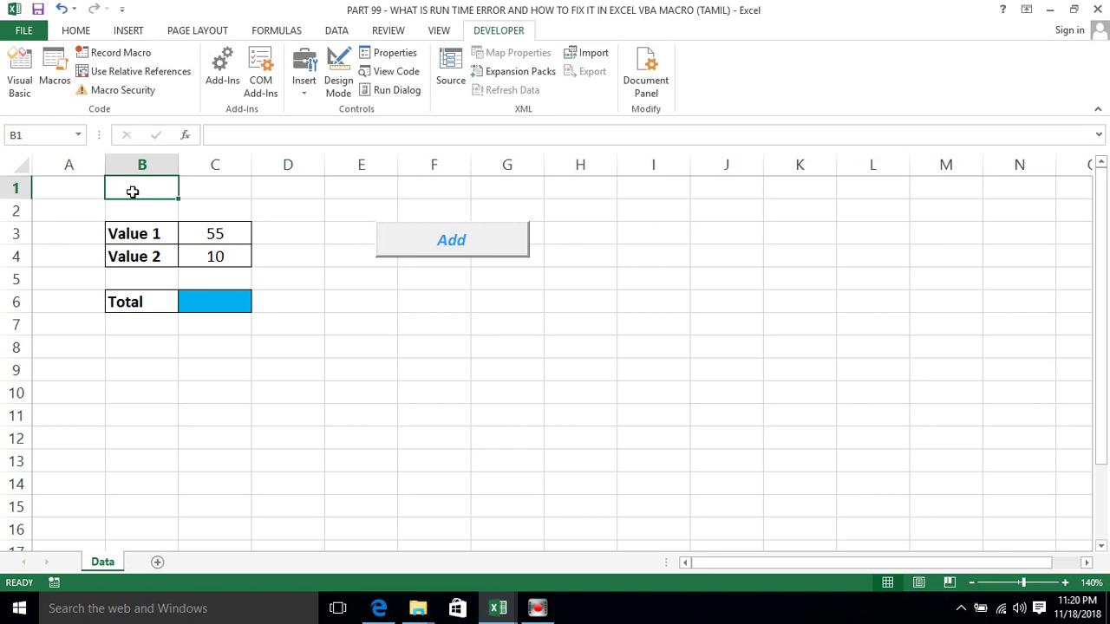
{"action": "key", "text": "alt+F11"}
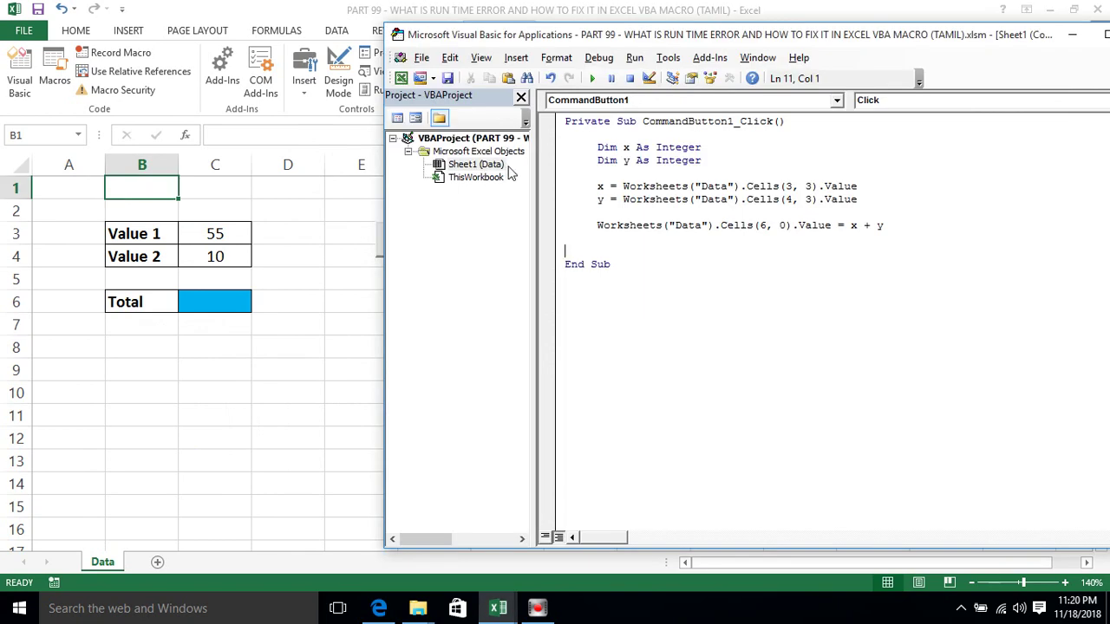
- Replace the sheet name "Data" with "xxxxx" in the total line and run the macro
{"action": "left_click", "coordinate": [784, 225]}
{"action": "left_click_drag", "start_coordinate": [784, 224], "coordinate": [760, 224]}
{"action": "left_click_drag", "start_coordinate": [753, 224], "coordinate": [723, 225]}
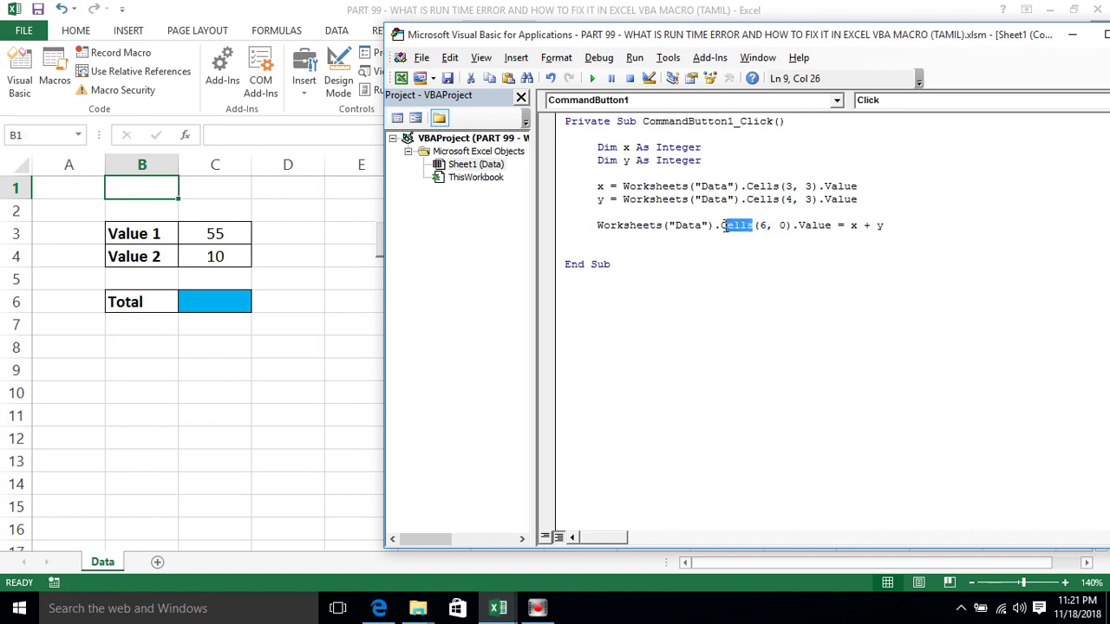
{"action": "left_click", "coordinate": [718, 226]}
{"action": "left_click_drag", "start_coordinate": [703, 225], "coordinate": [674, 224]}
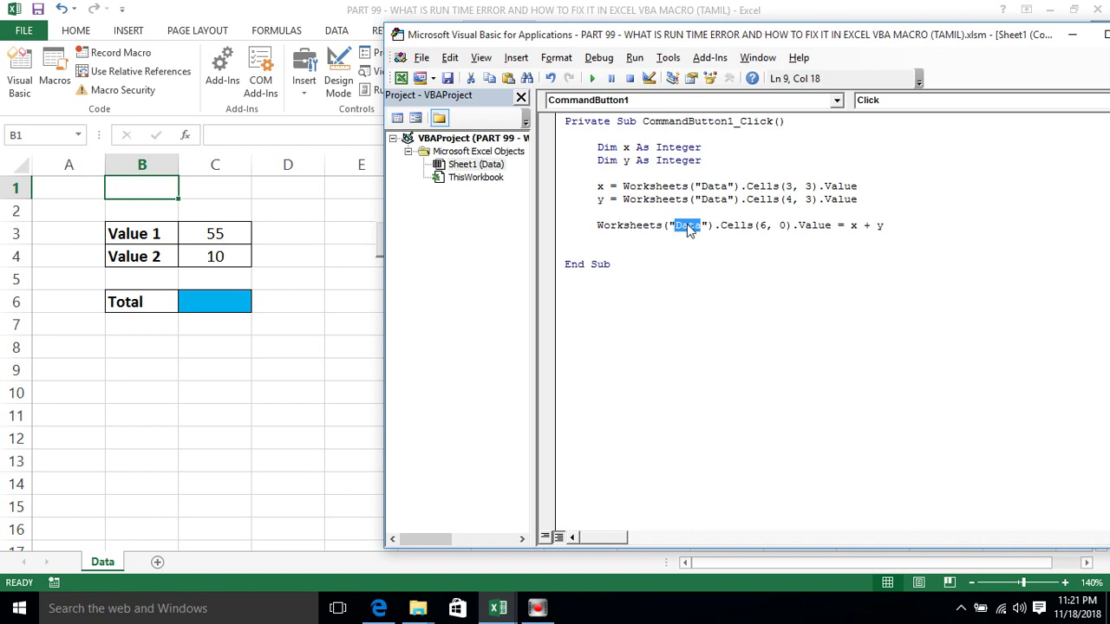
{"action": "type", "text": "xxxxx"}
{"action": "left_click", "coordinate": [720, 298]}
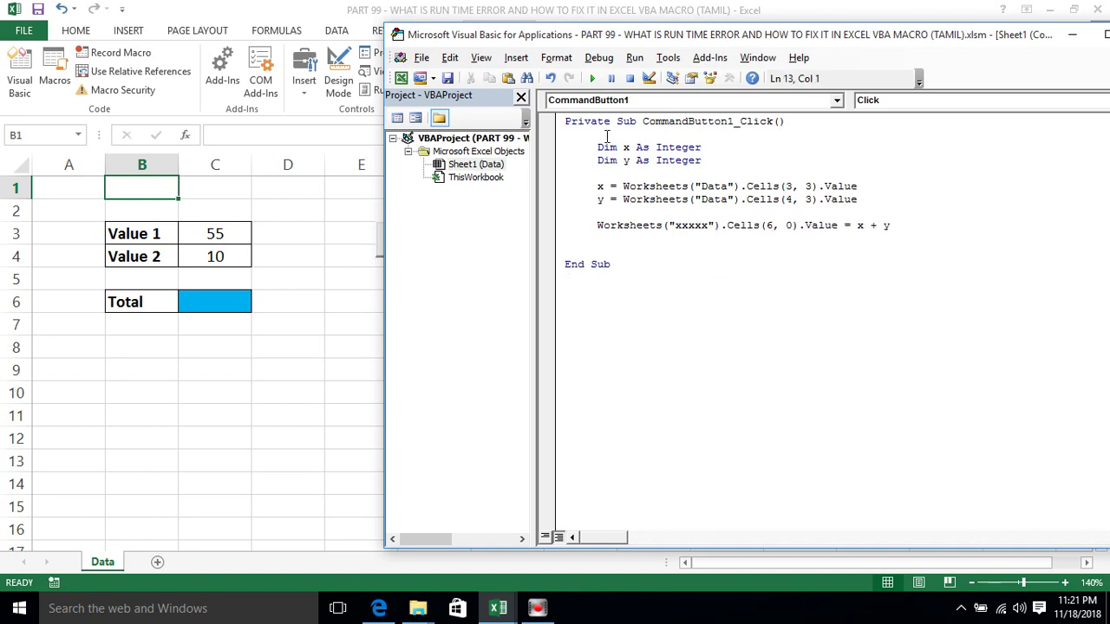
{"action": "left_click", "coordinate": [591, 79]}
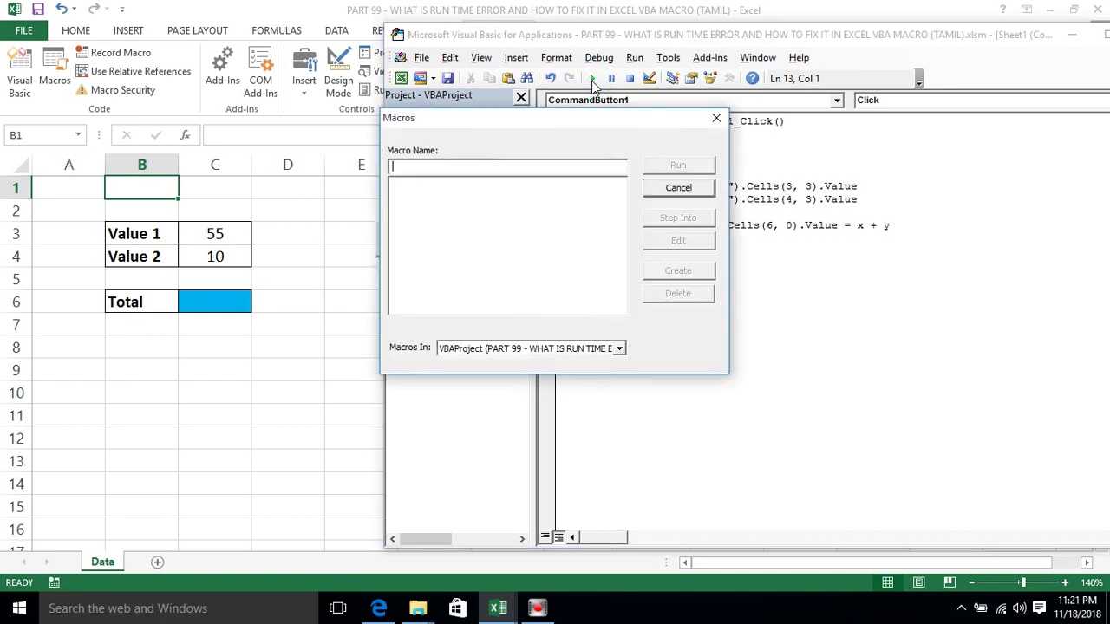
- Cancel the Macros dialog and save the workbook, accepting the personal-information warning
{"action": "left_click", "coordinate": [714, 121]}
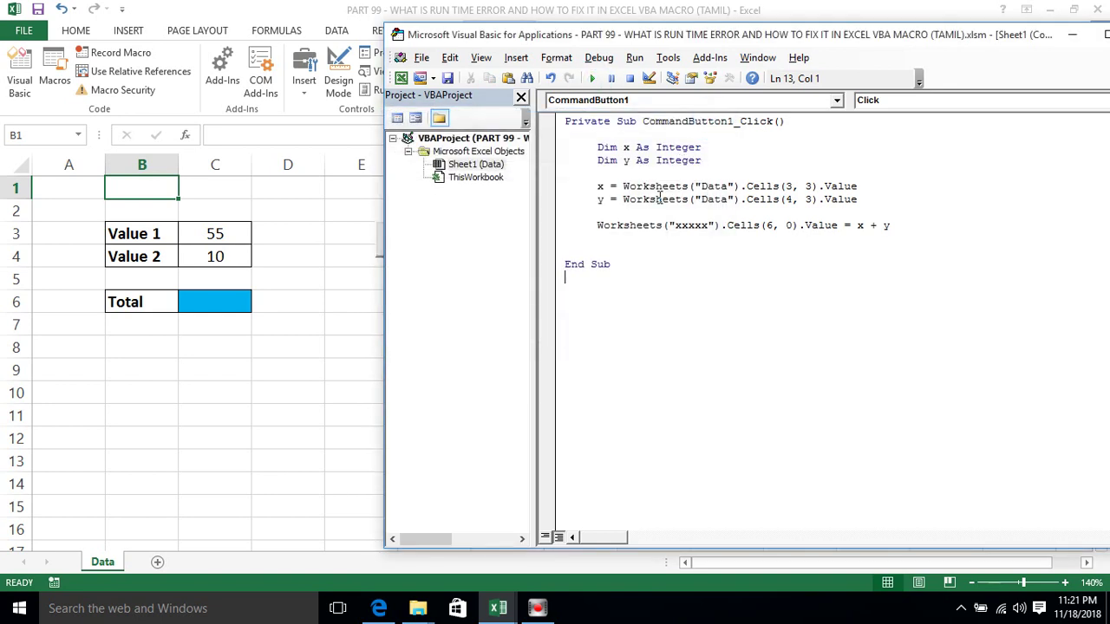
{"action": "left_click", "coordinate": [638, 241]}
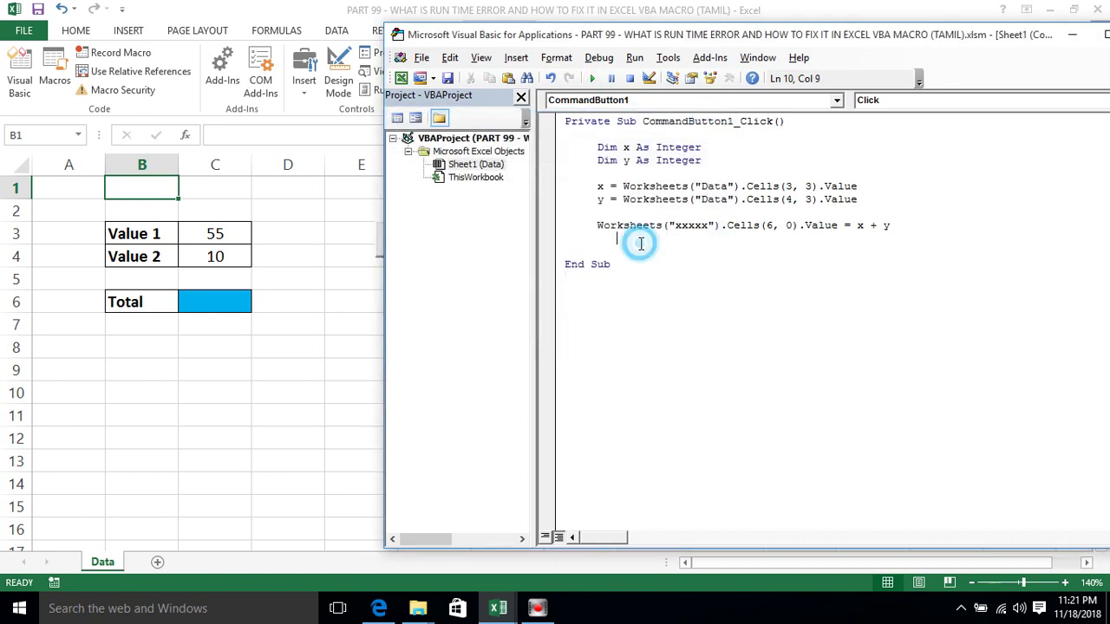
{"action": "left_click", "coordinate": [707, 224]}
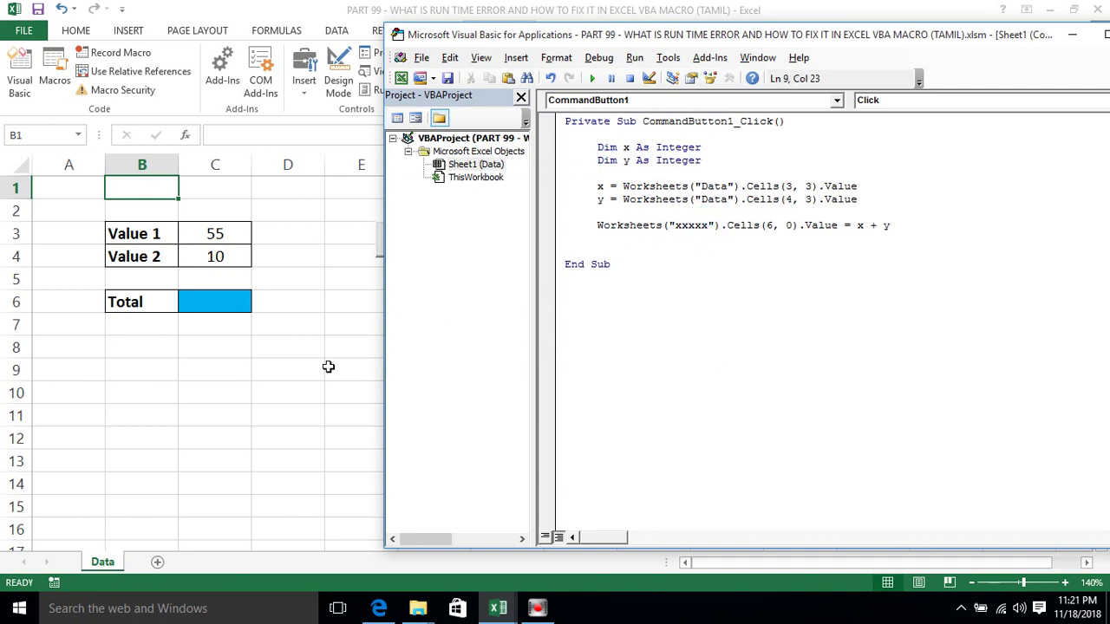
{"action": "left_click", "coordinate": [309, 375]}
{"action": "key", "text": "ctrl+s"}
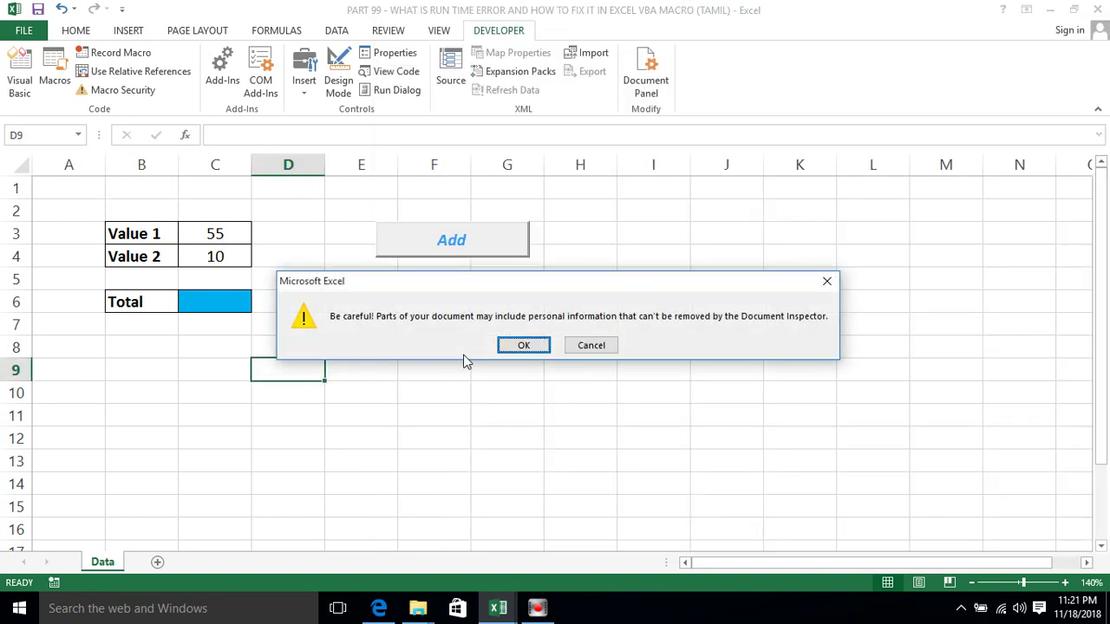
{"action": "left_click", "coordinate": [522, 343]}
- Change the sheet name in the total line from "xxxxx" back to "Data"
{"action": "key", "text": "alt+F11"}
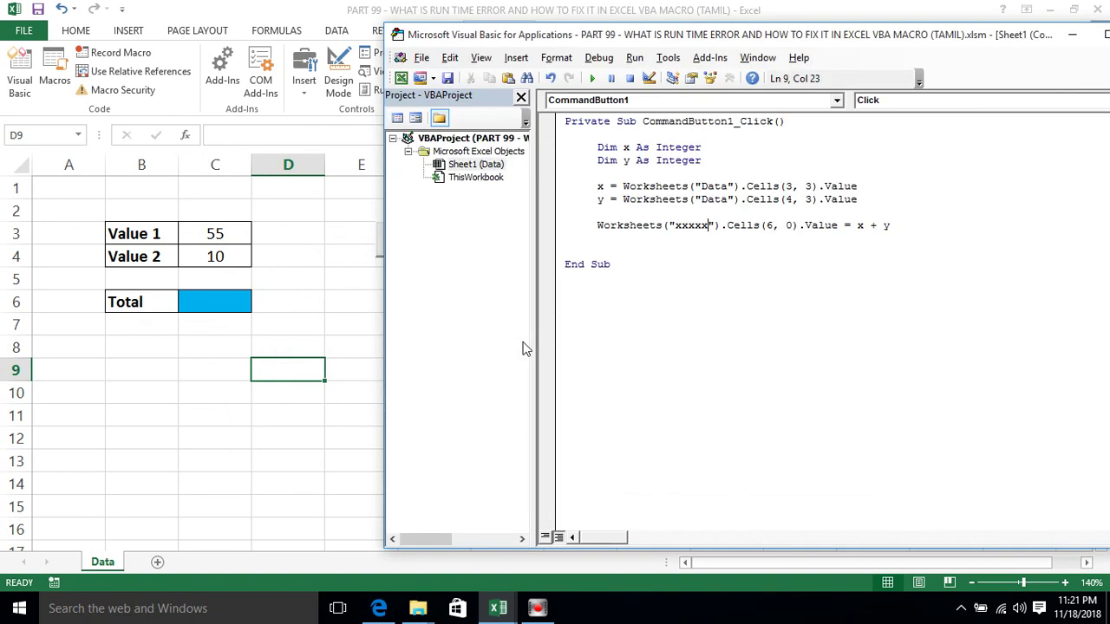
{"action": "key", "text": "BackSpace"}
{"action": "key", "text": "BackSpace"}
{"action": "key", "text": "BackSpace"}
{"action": "key", "text": "BackSpace"}
{"action": "key", "text": "BackSpace"}
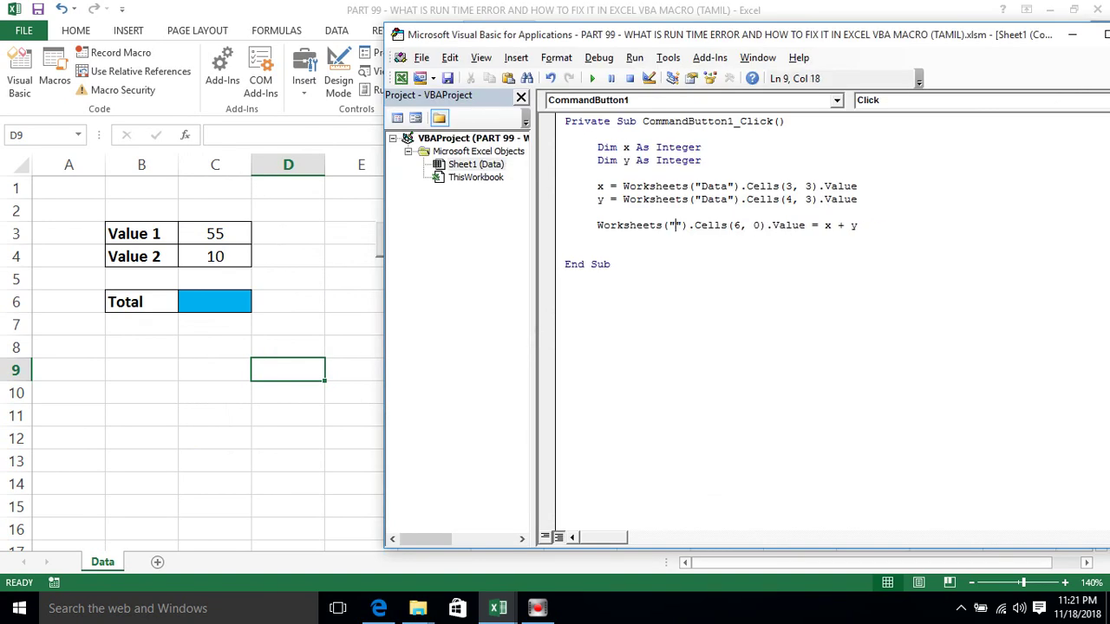
{"action": "type", "text": "Data"}
- Change Cells(6, 0) back to Cells(6, 3) and save, accepting the privacy warning
{"action": "left_click", "coordinate": [716, 260]}
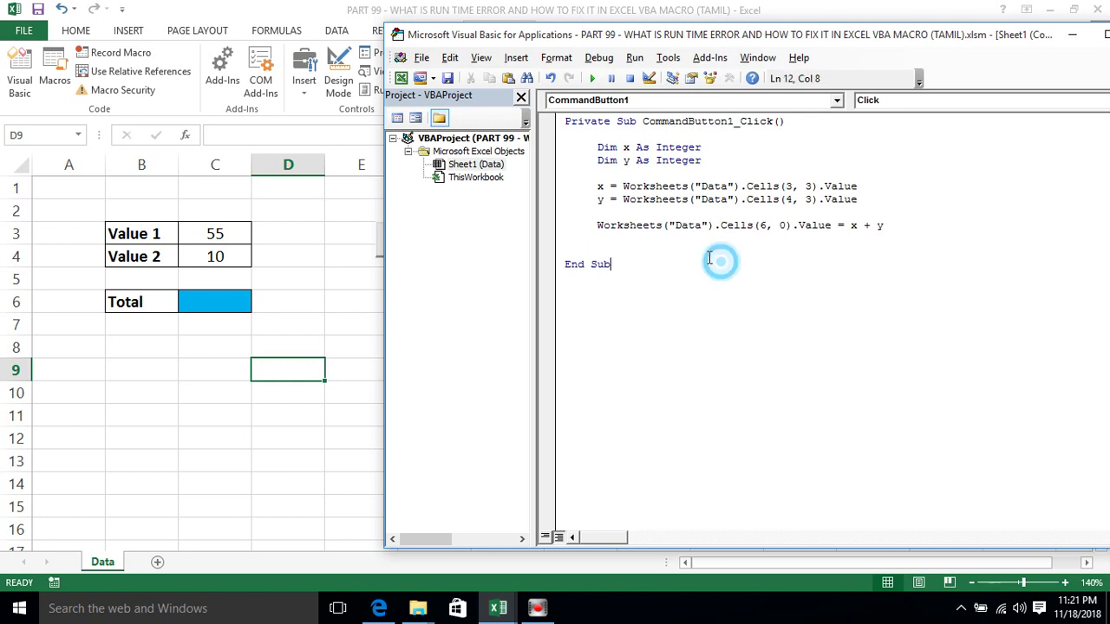
{"action": "left_click_drag", "start_coordinate": [663, 226], "coordinate": [603, 228]}
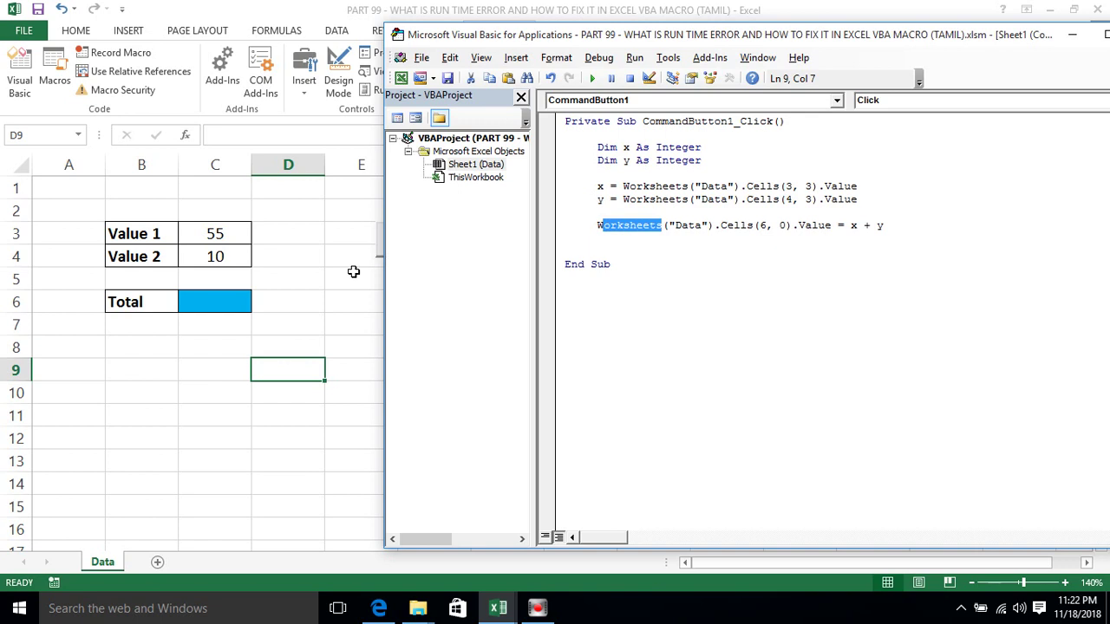
{"action": "left_click", "coordinate": [633, 236]}
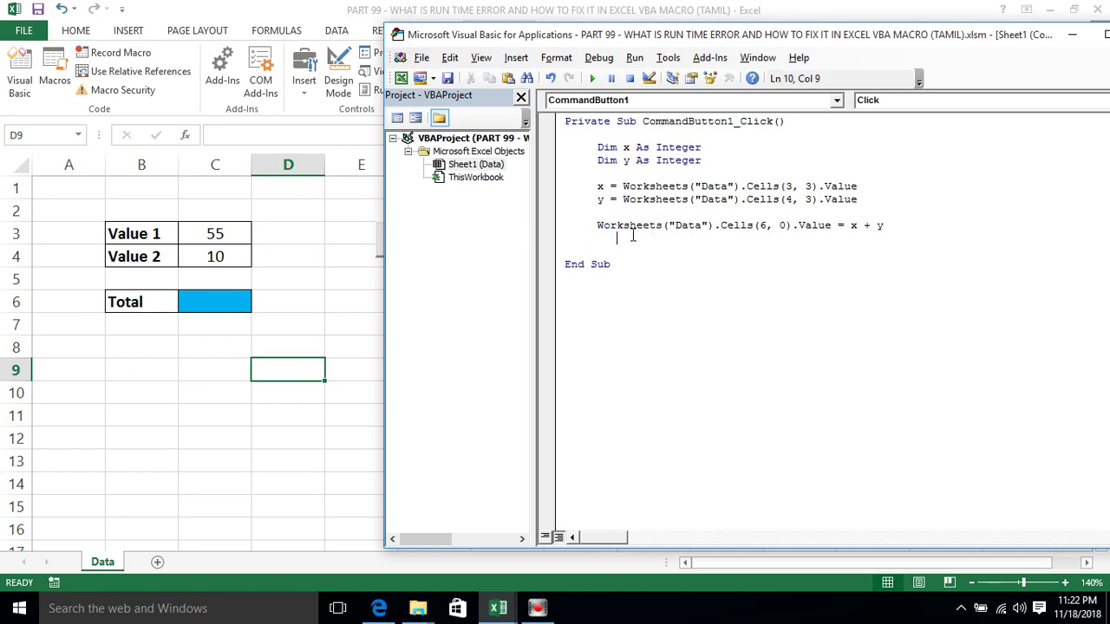
{"action": "left_click", "coordinate": [785, 225]}
{"action": "key", "text": "BackSpace"}
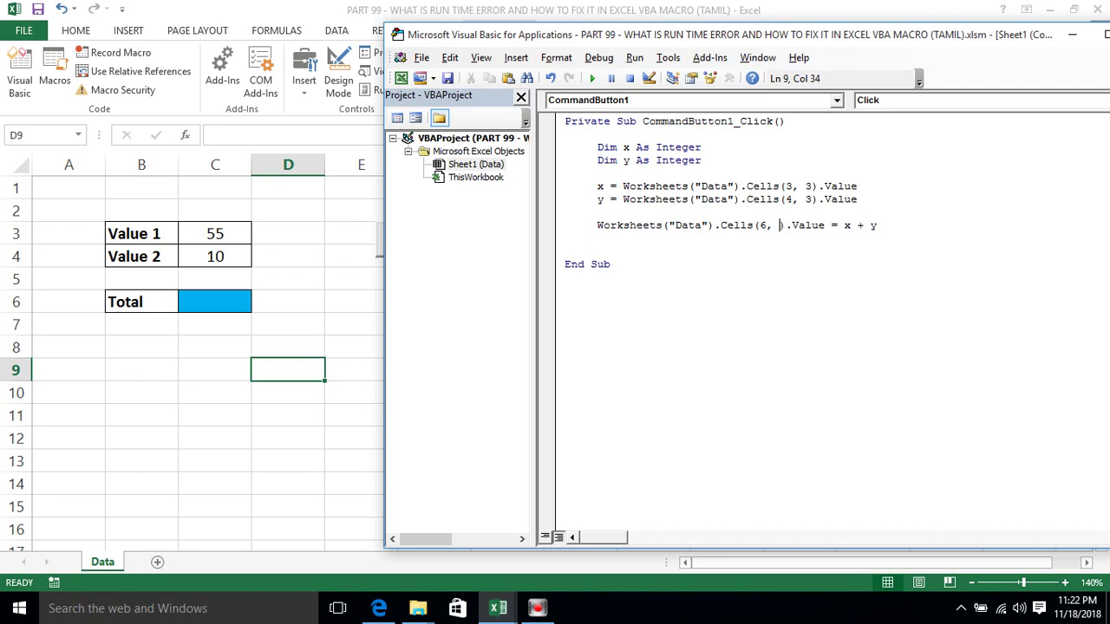
{"action": "type", "text": "3"}
{"action": "left_click", "coordinate": [766, 251]}
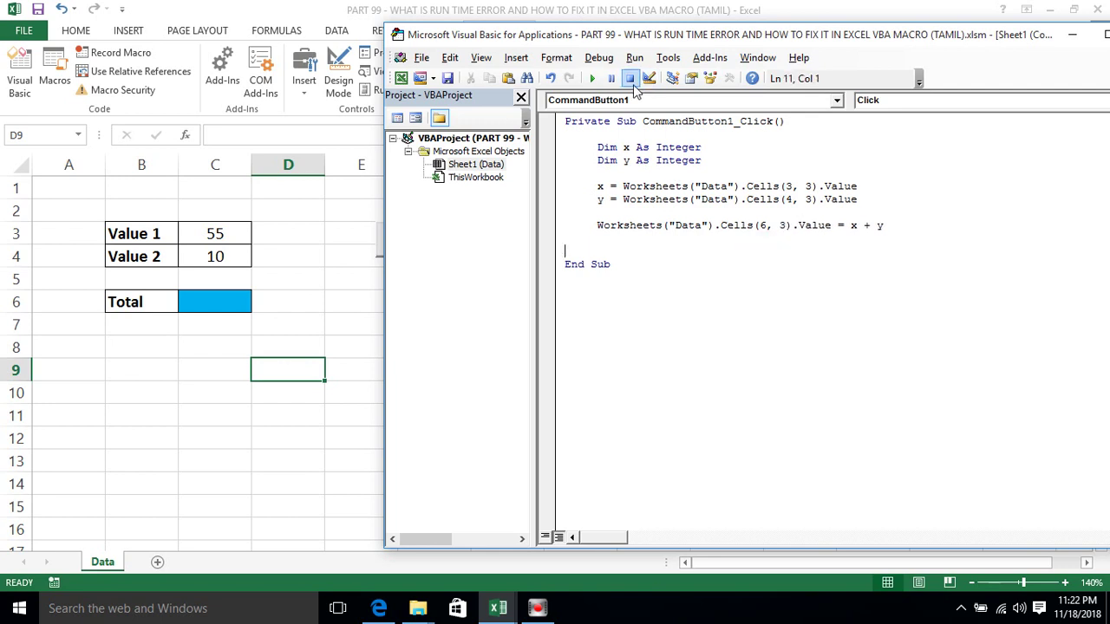
{"action": "left_click", "coordinate": [447, 78]}
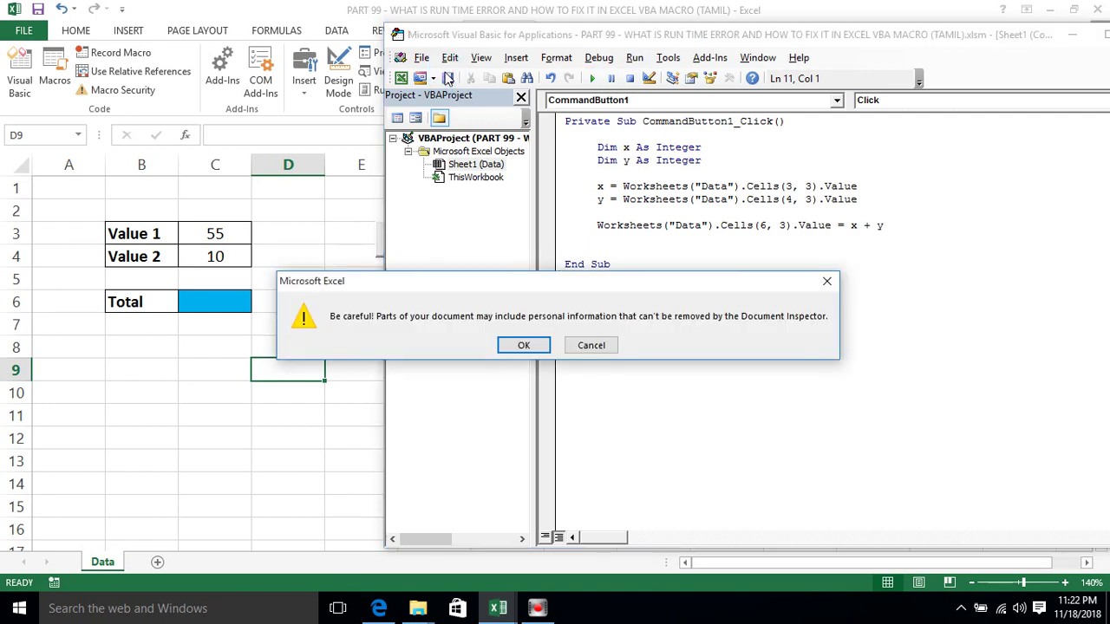
{"action": "left_click", "coordinate": [524, 345]}
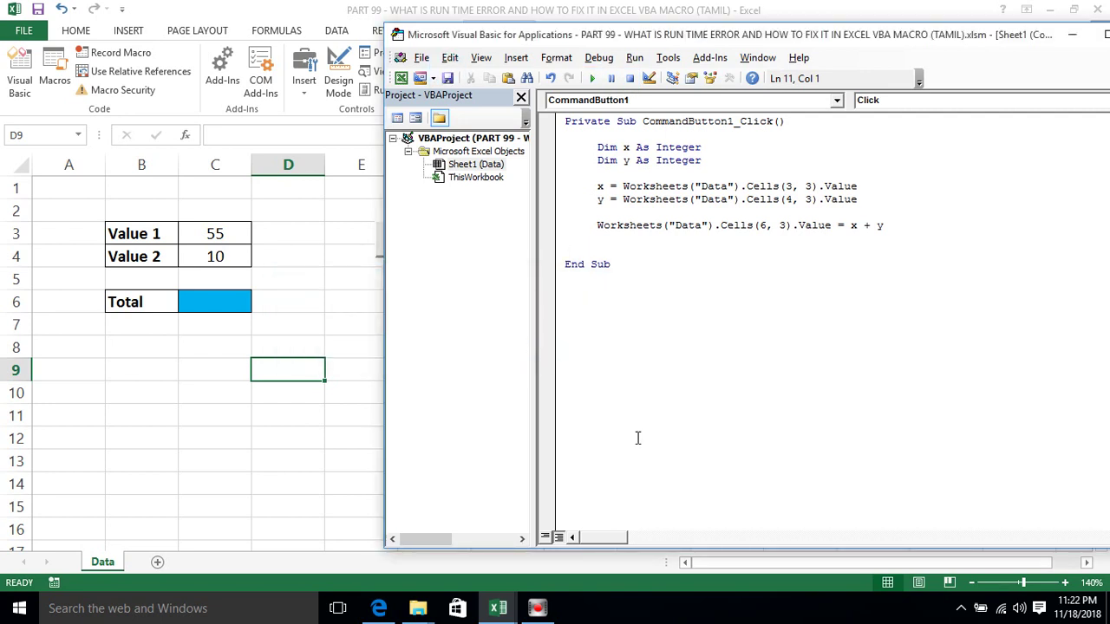